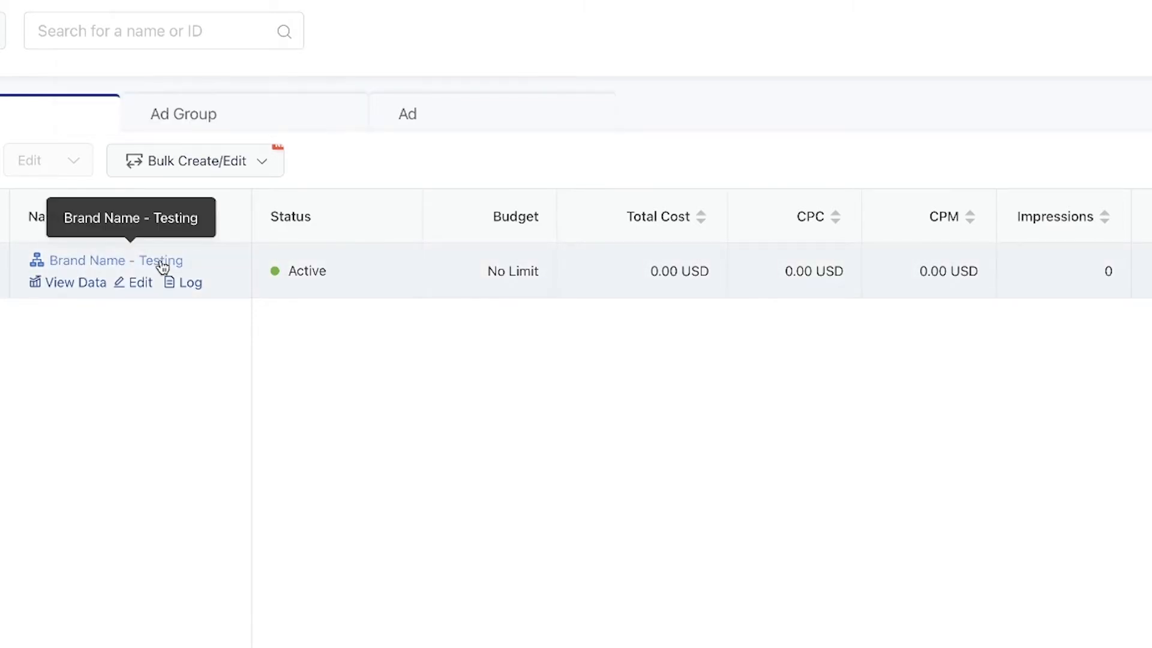
Start a new ad group under the existing campaign Brand Name - Testing.
left_click(334, 127)
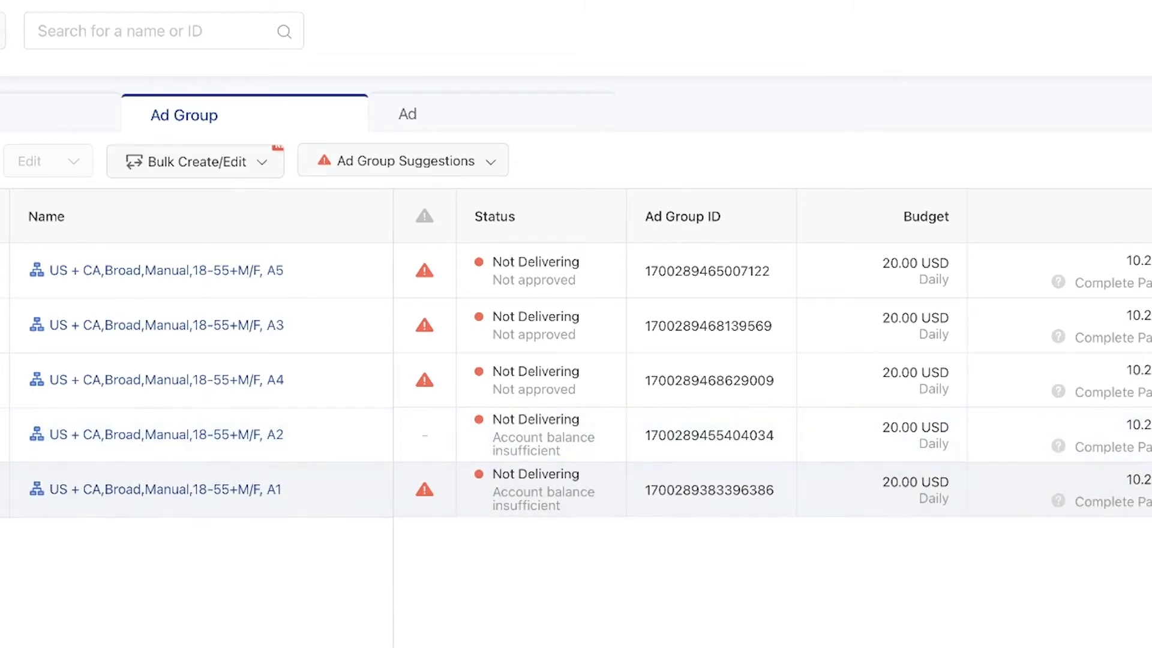
mouse_move(432, 388)
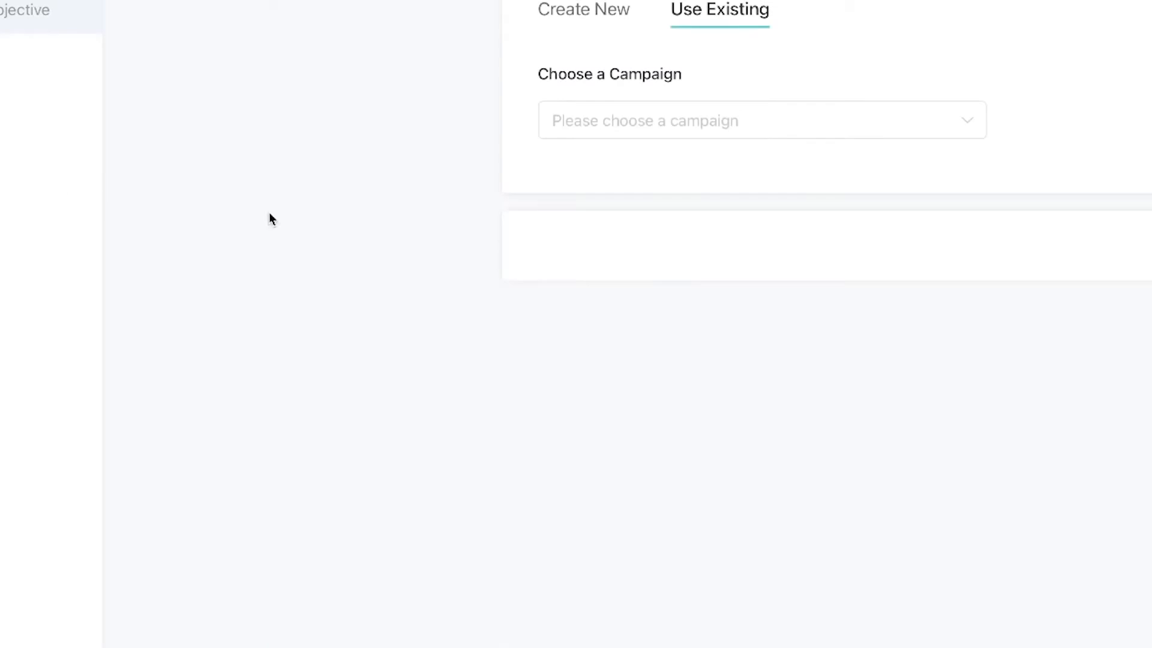
left_click(754, 117)
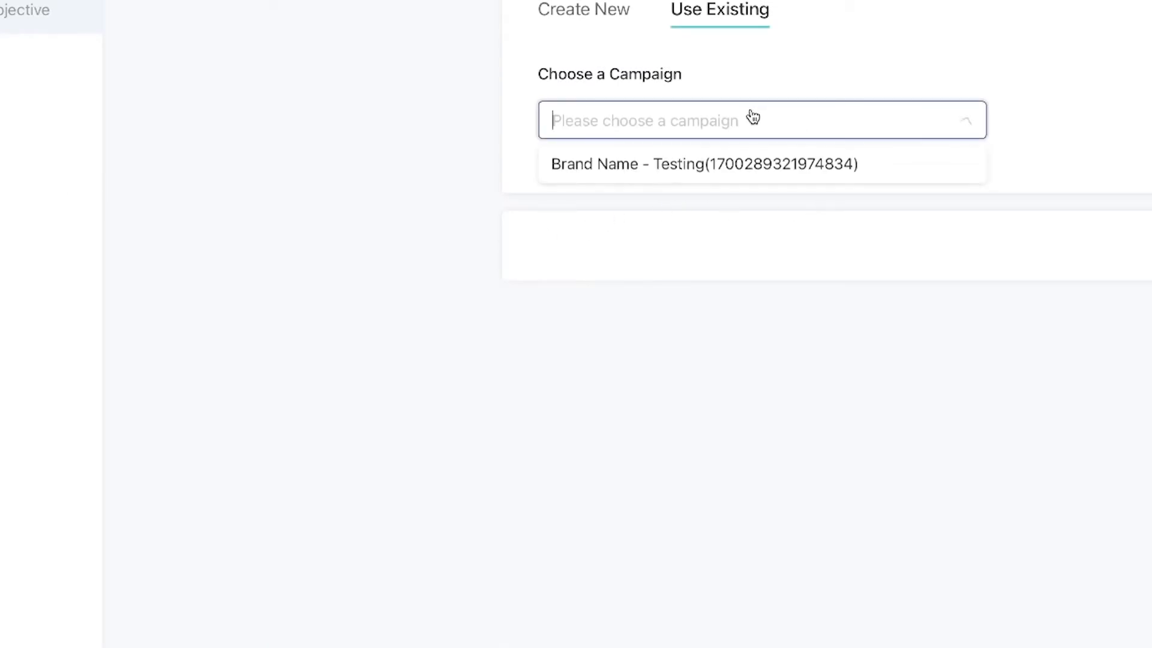
left_click(727, 160)
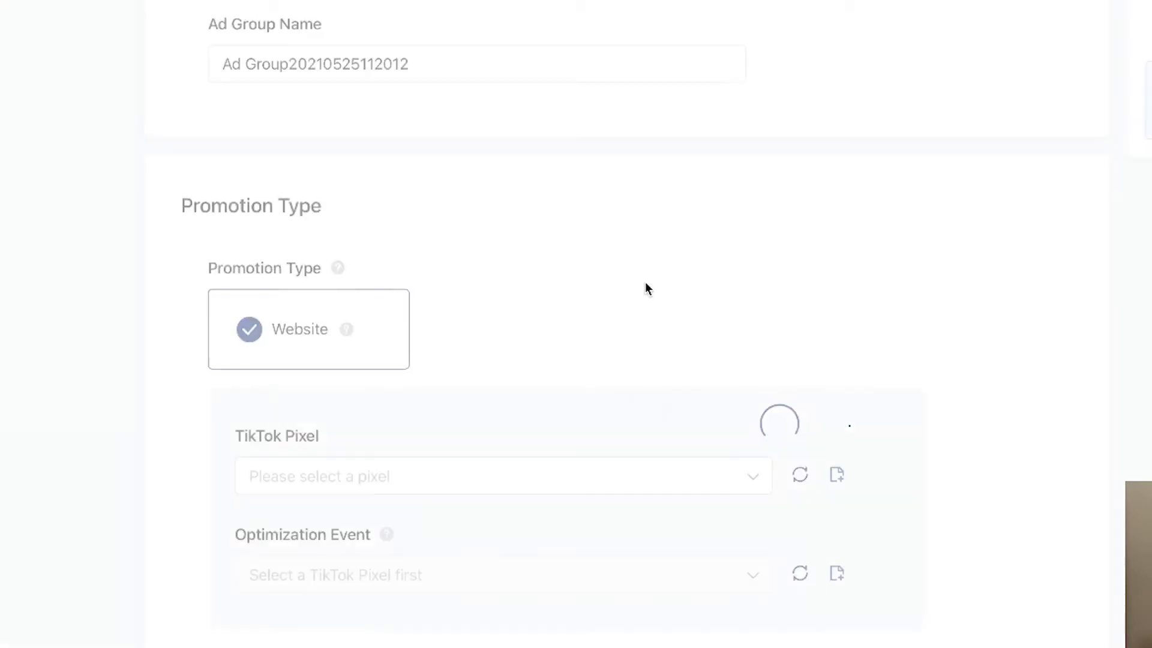
Rename the ad group as Broad,Manual, 18-55+M/F, ACO.
left_click(453, 73)
key("ctrl+a")
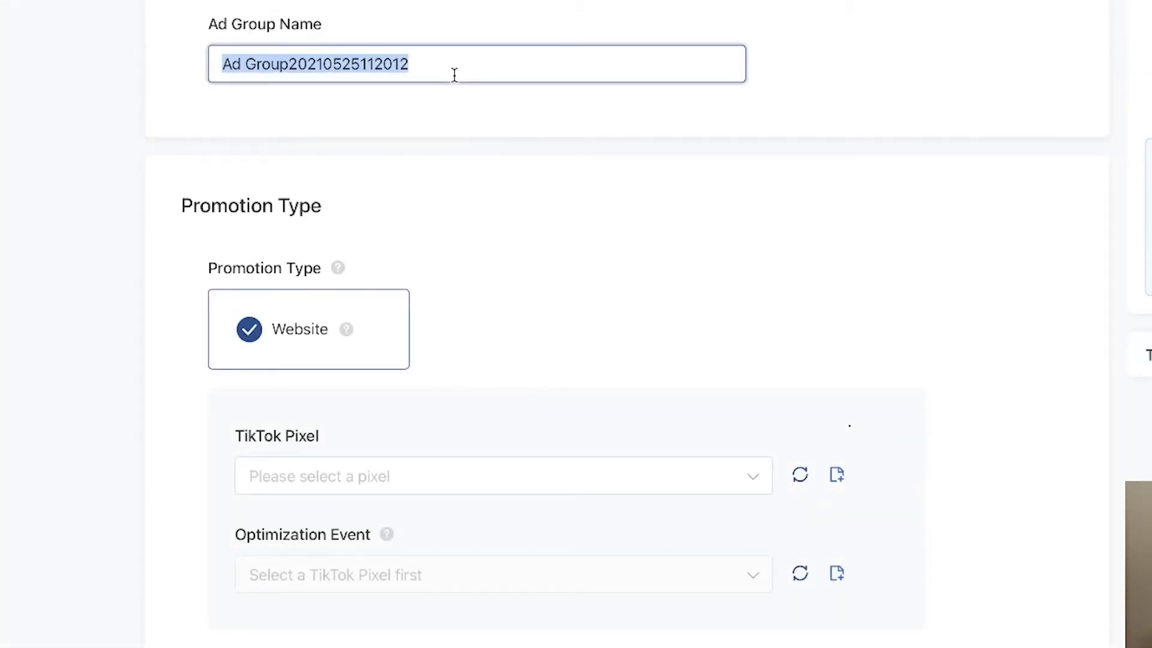
type("Broad")
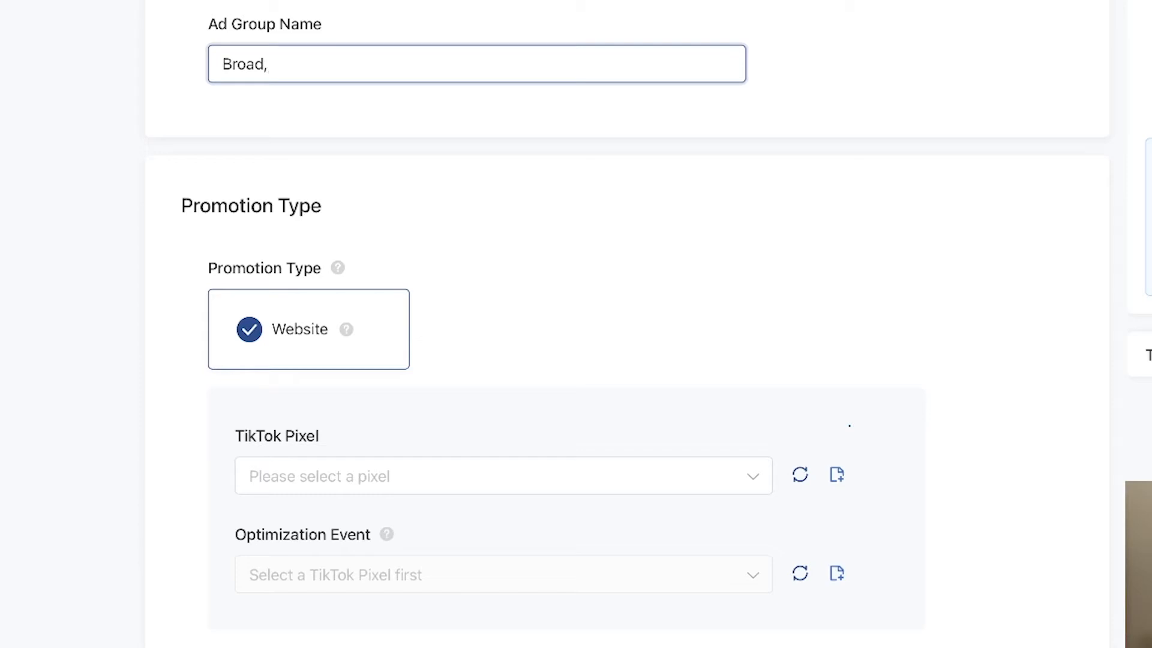
type(",Maua")
key("BackSpace")
key("BackSpace")
type("nau")
key("BackSpace")
key("BackSpace")
type("ual, 18")
key("BackSpace")
type("8-55")
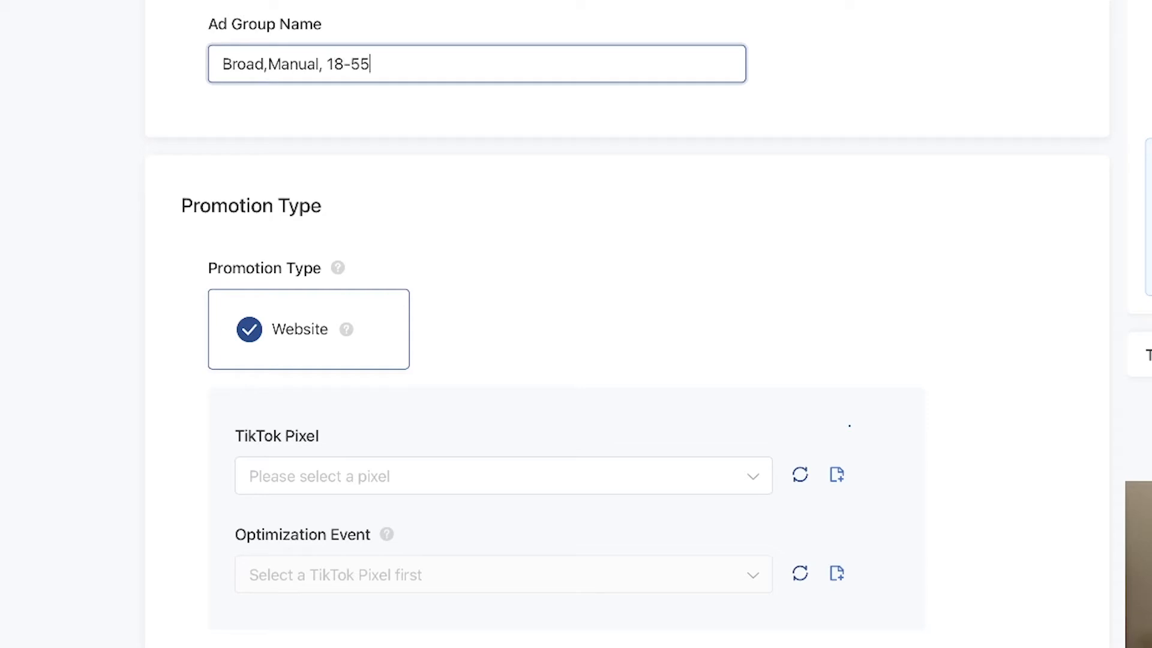
type("+M")
key("BackSpace")
key("BackSpace")
type("/F, ACO")
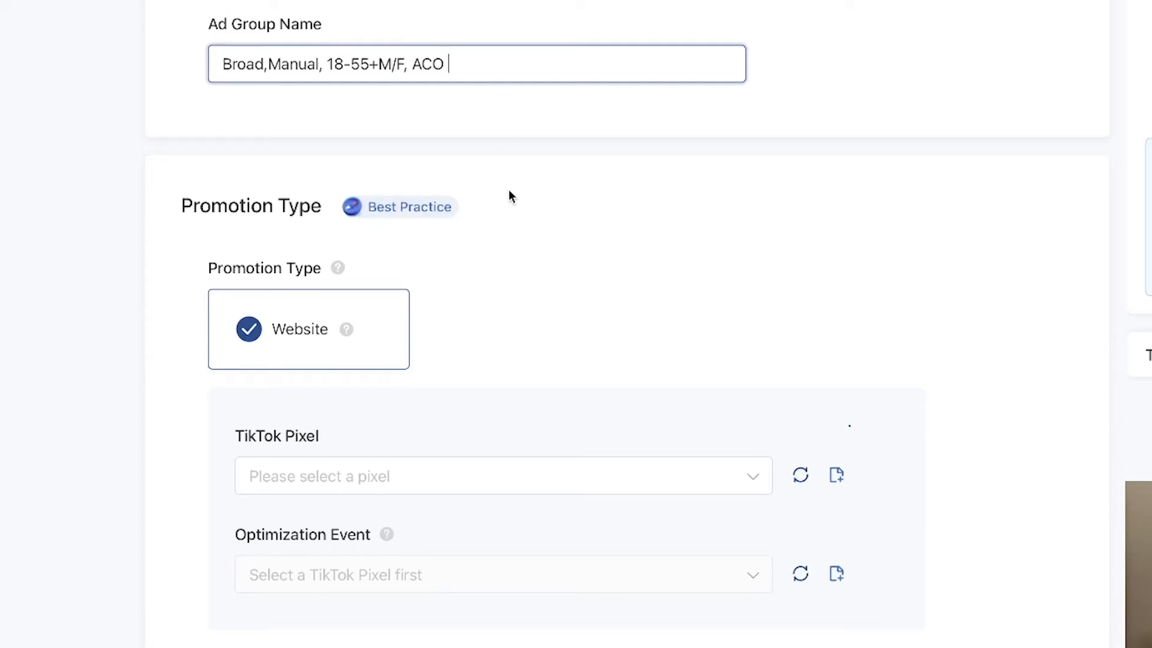
left_click(508, 190)
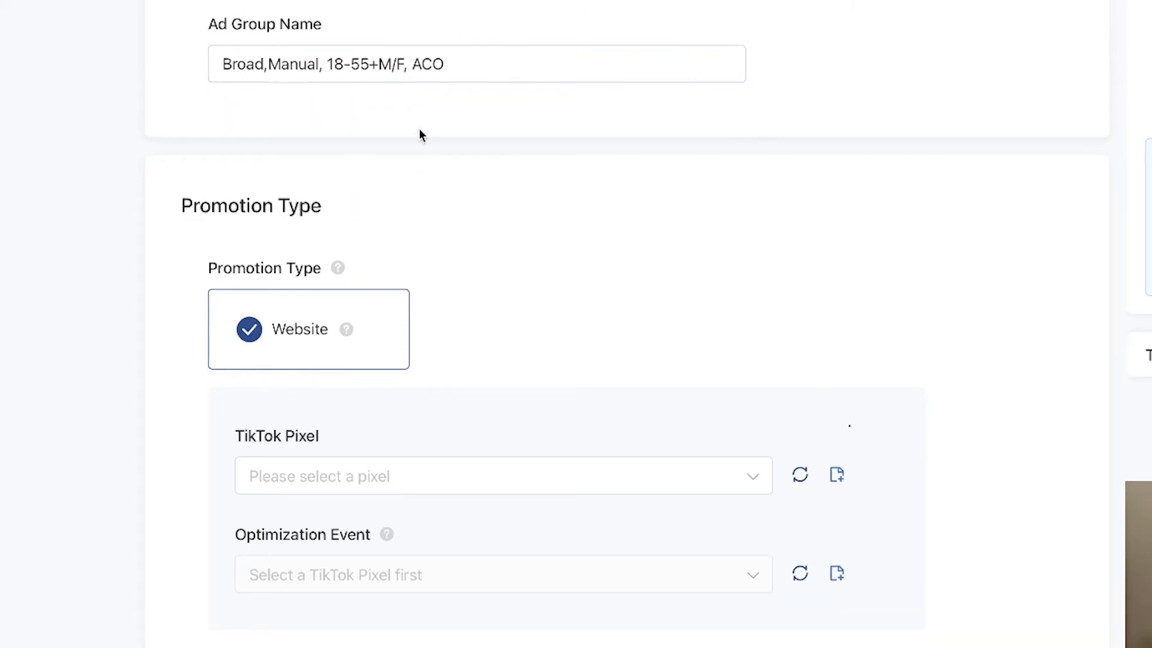
Select the TikTok pixel TMURPH and set the optimization event to Complete Payment.
scroll(419, 134, "down", 2)
left_click(370, 335)
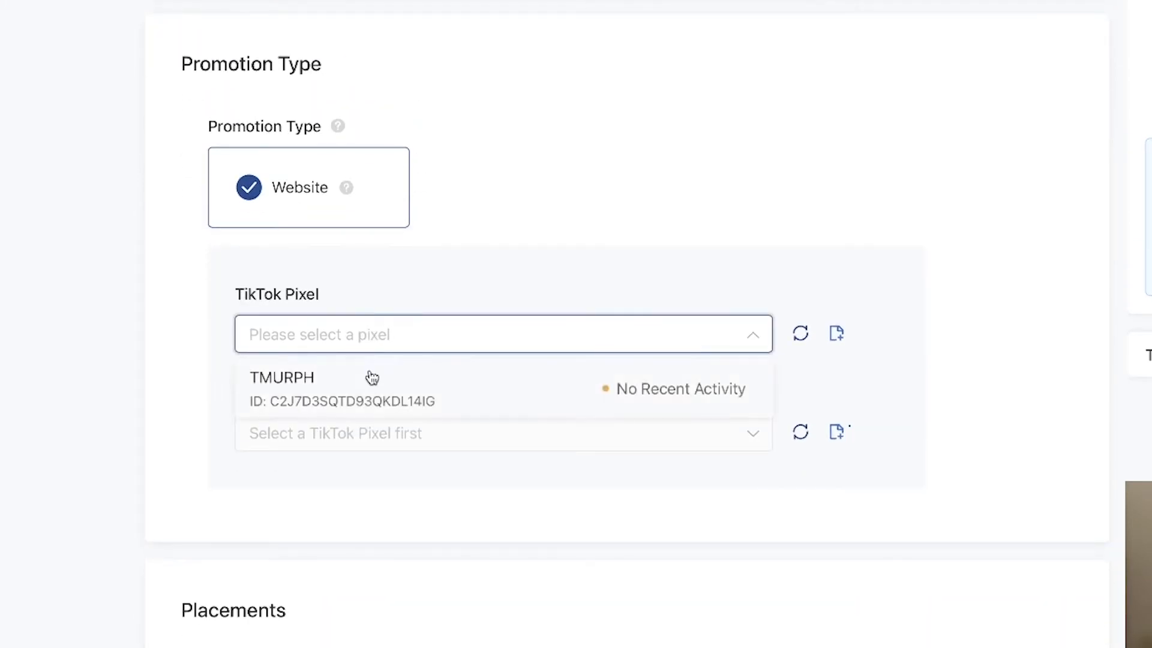
left_click(372, 377)
left_click(425, 438)
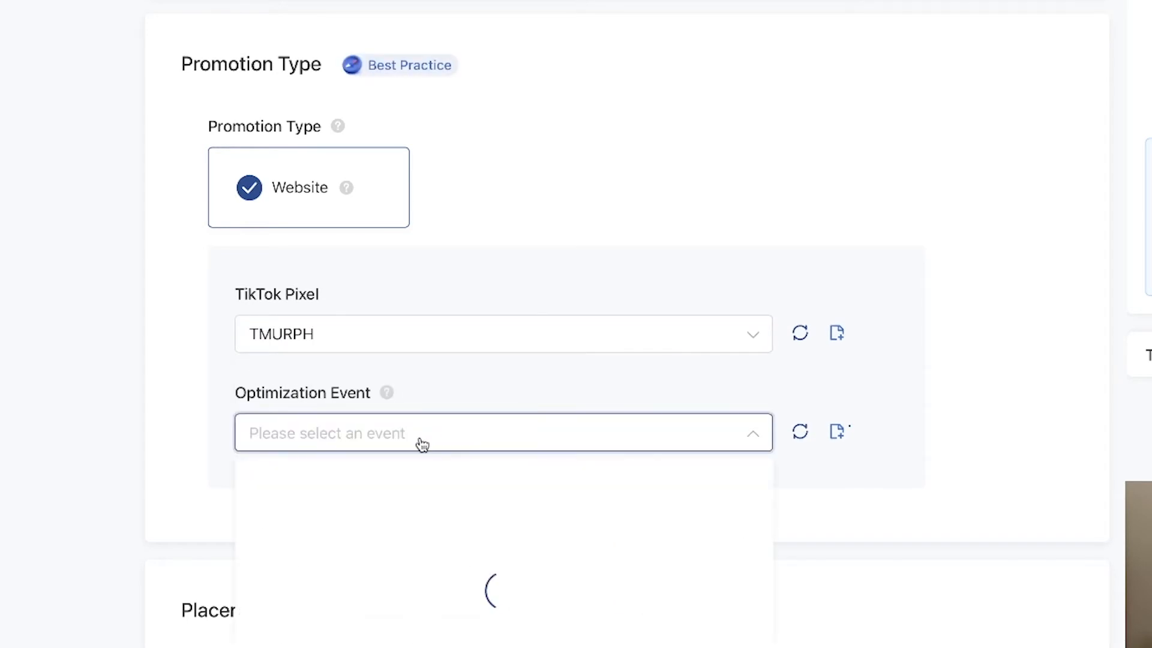
left_click(404, 501)
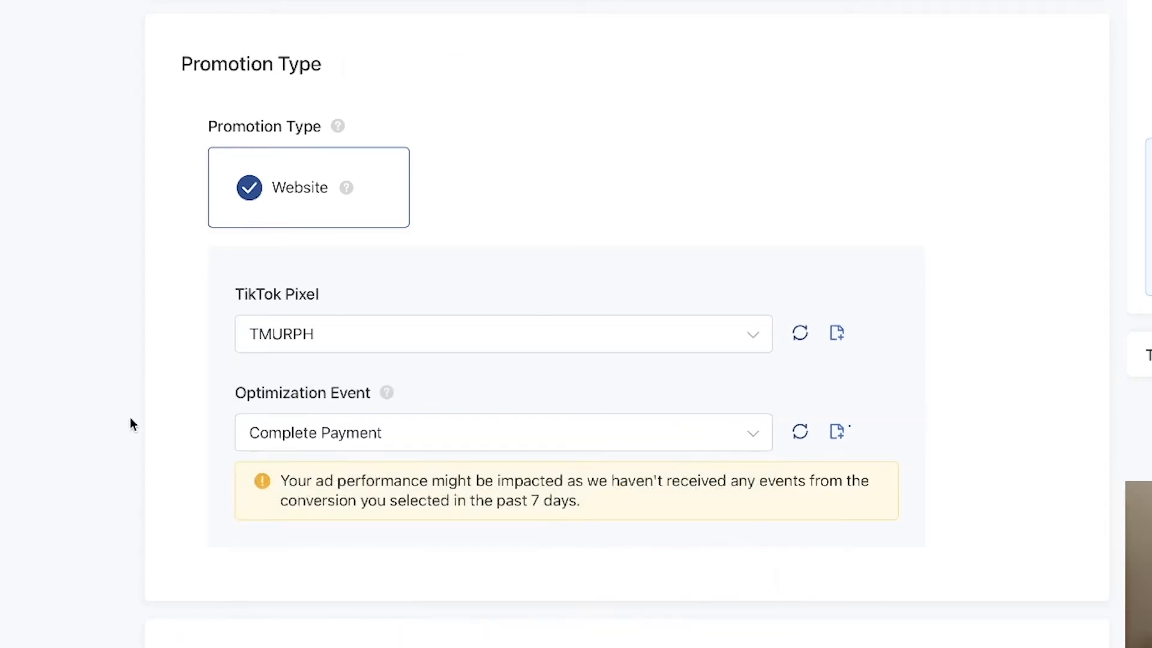
Switch to manual placement and keep only TikTok, deselecting News Feed App Series and Pangle.
scroll(129, 420, "down", 8)
left_click(251, 331)
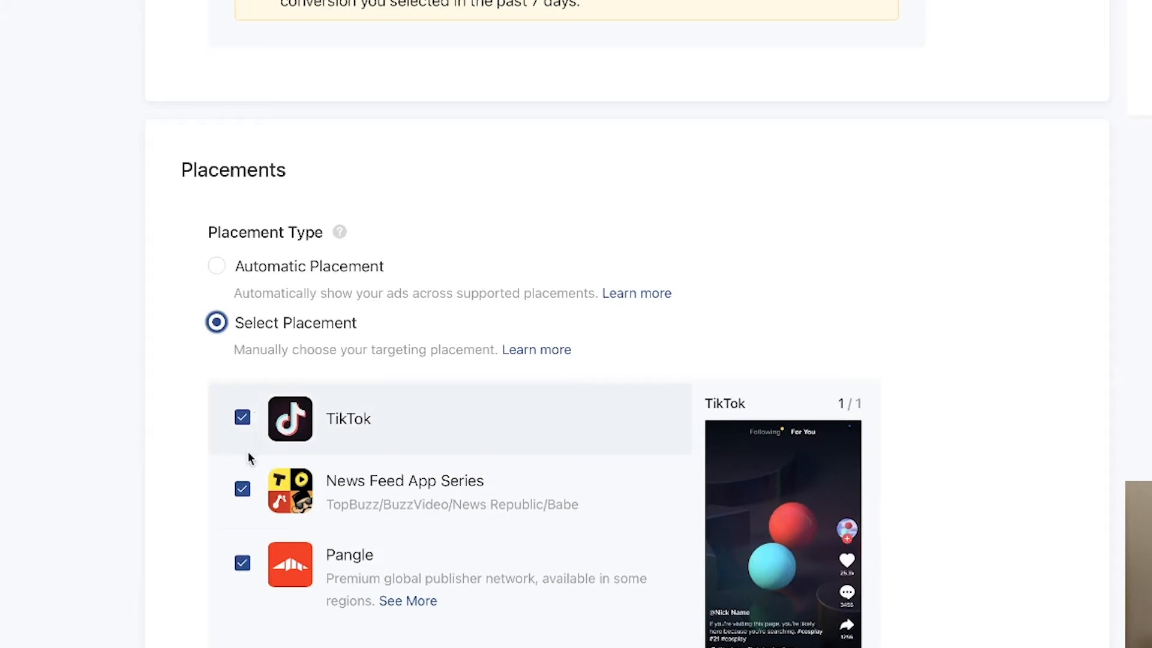
left_click(241, 493)
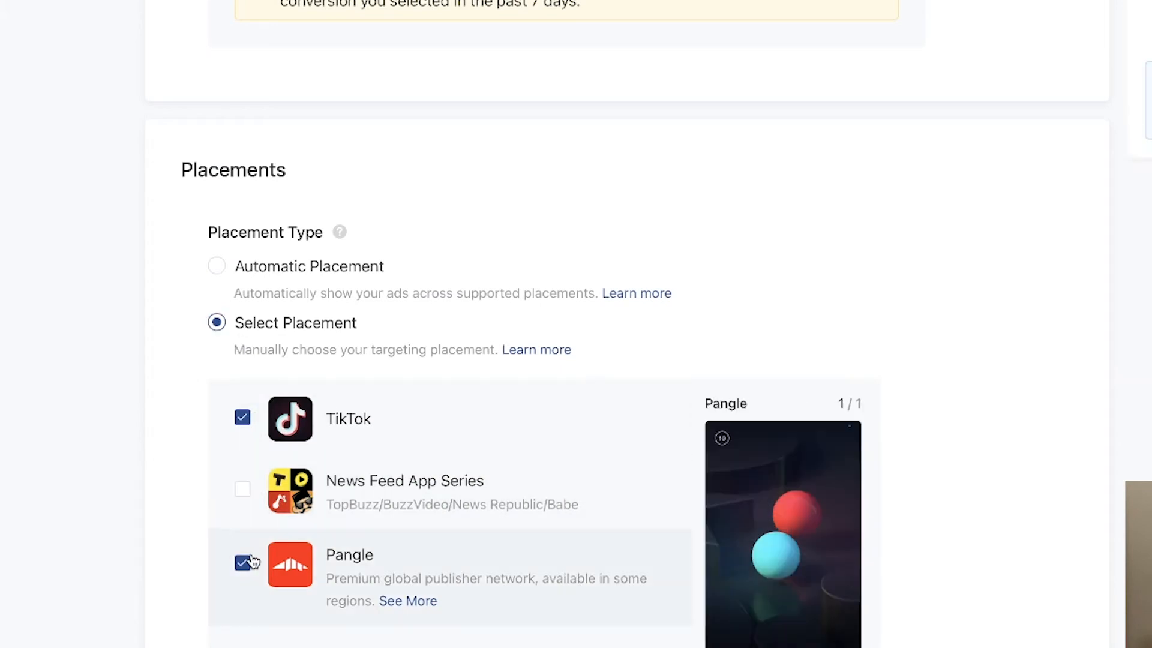
left_click(249, 562)
Turn off user comments and video downloads for the ads.
scroll(73, 558, "down", 5)
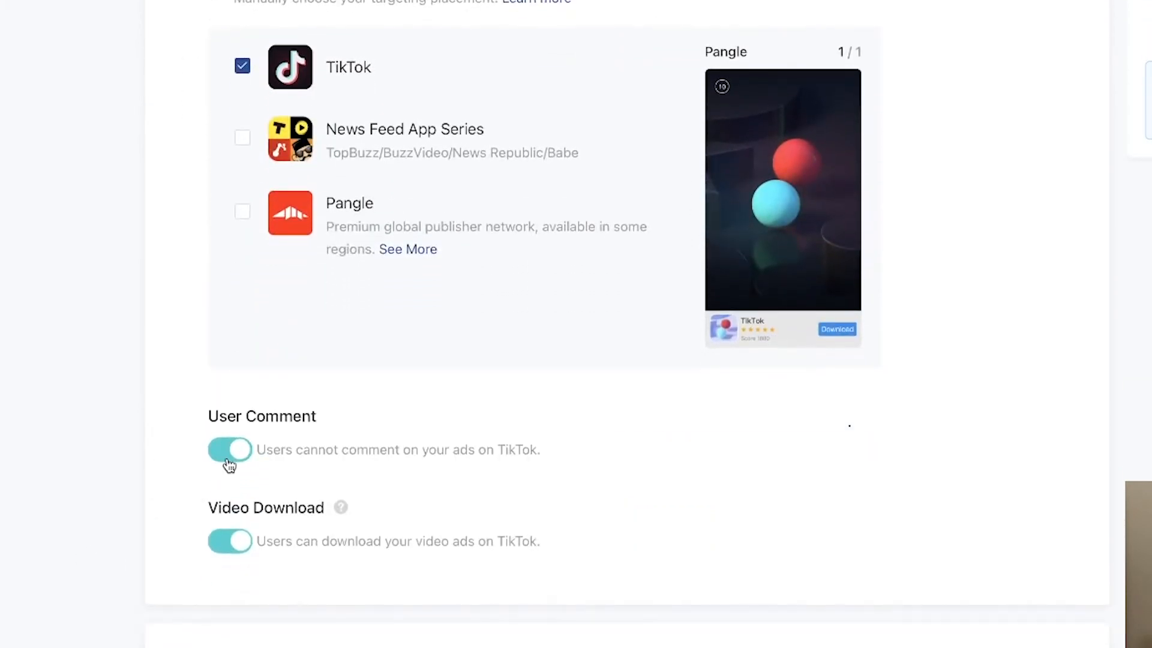
left_click(228, 459)
left_click(232, 542)
scroll(103, 563, "down", 6)
scroll(258, 90, "up", 3)
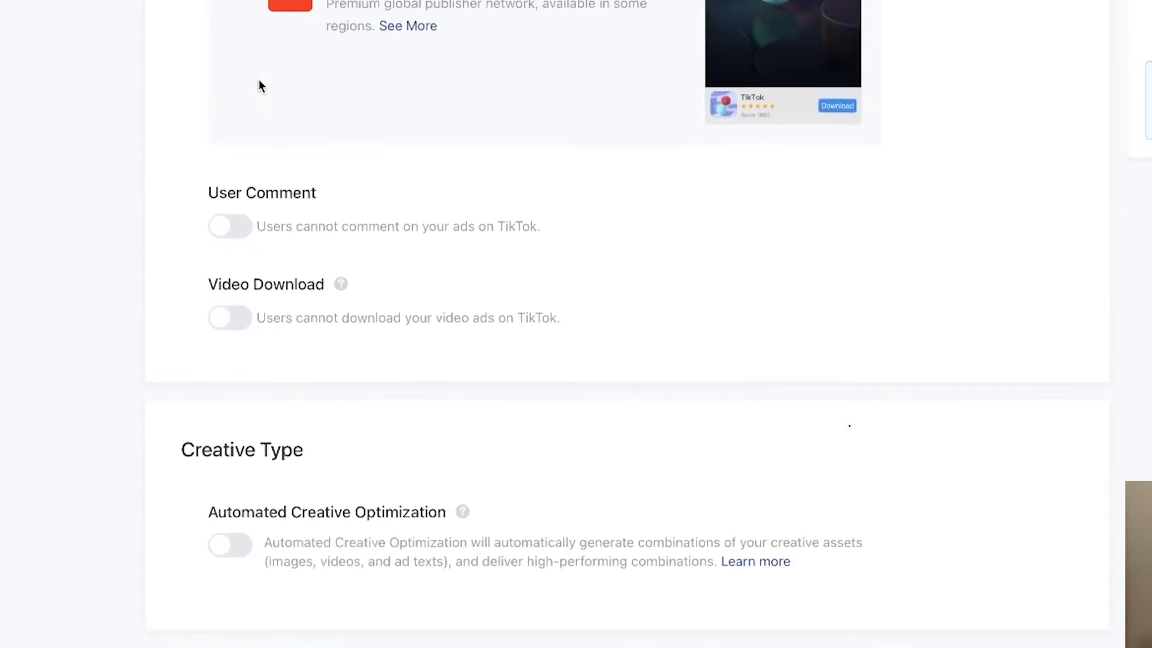
Turn on Automated Creative Optimization.
scroll(270, 276, "down", 2)
left_click(230, 444)
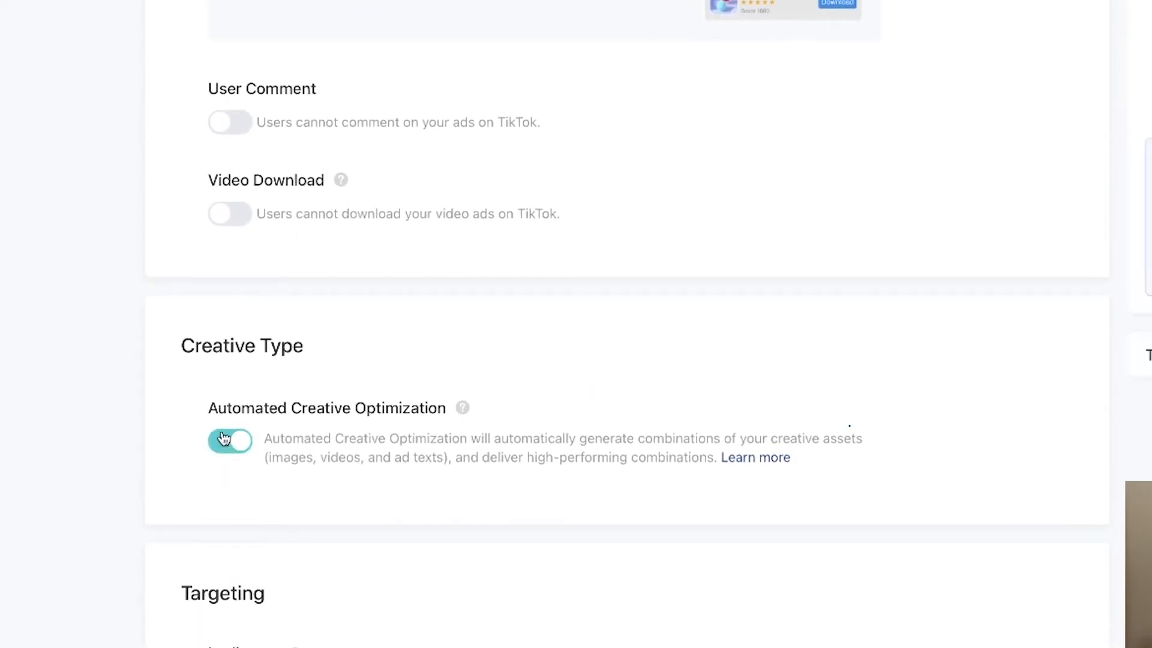
scroll(180, 450, "down", 2)
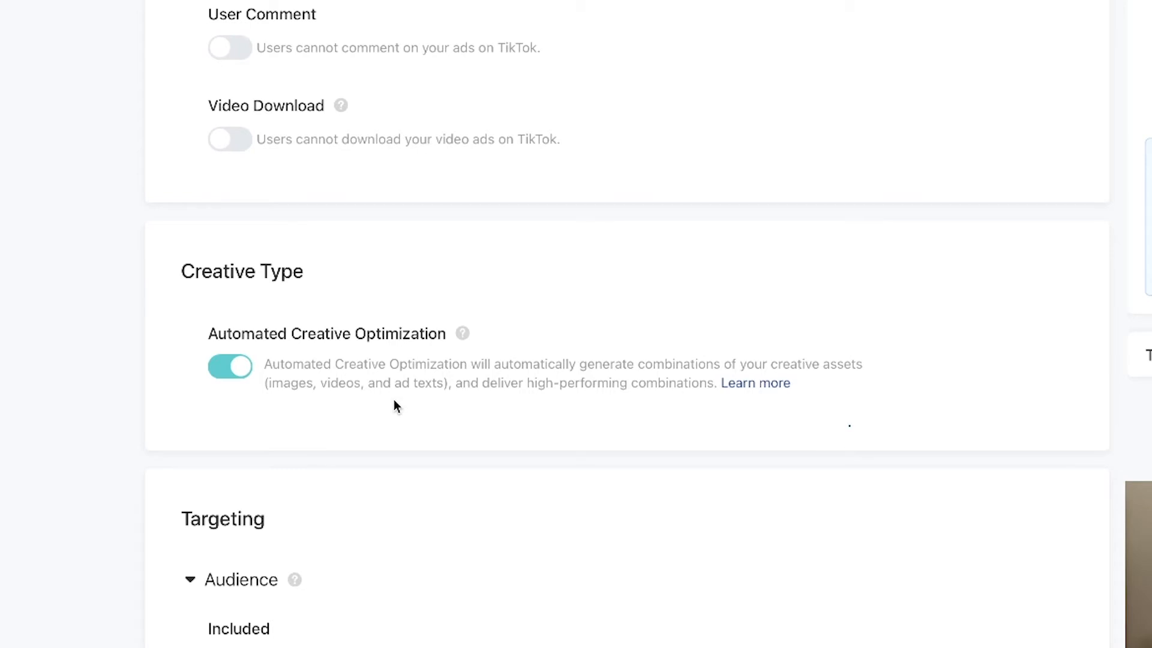
Target the age groups 18-24, 25-34, 35-44, 45-54 and 55+.
scroll(58, 399, "down", 3)
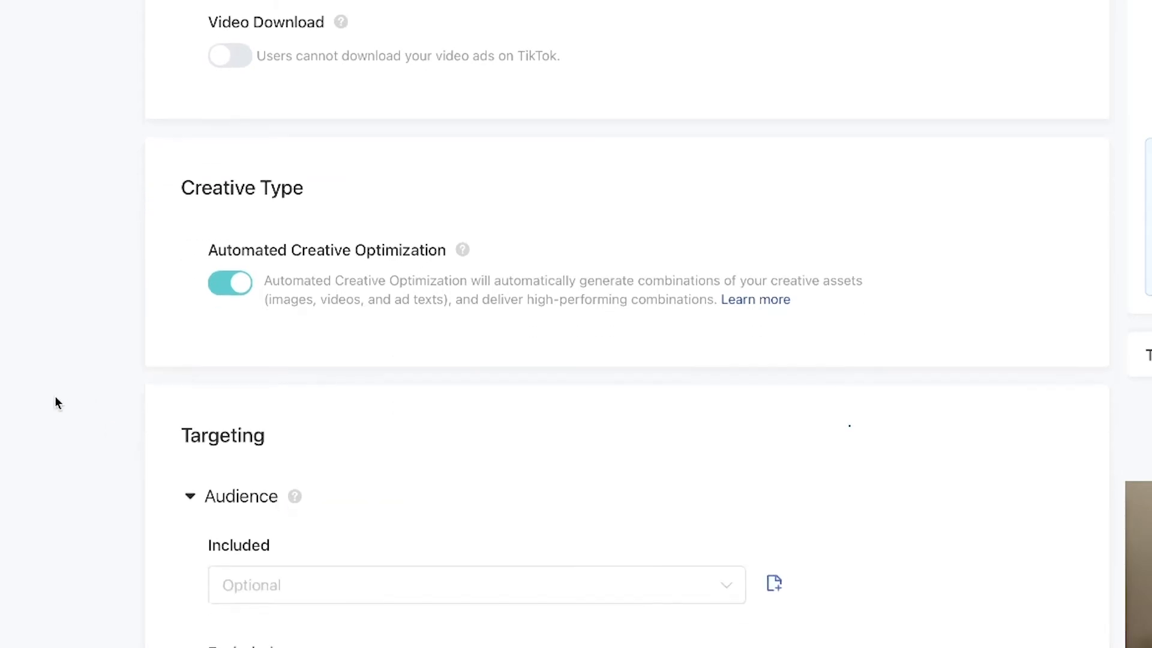
scroll(32, 377, "down", 3)
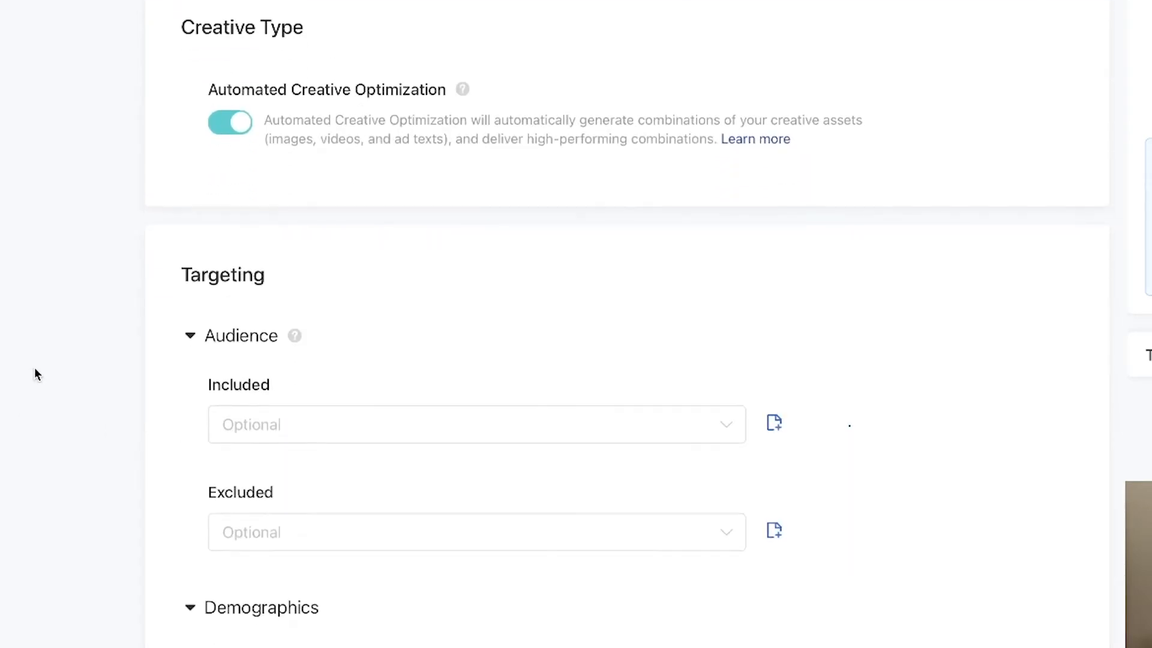
scroll(35, 372, "down", 5)
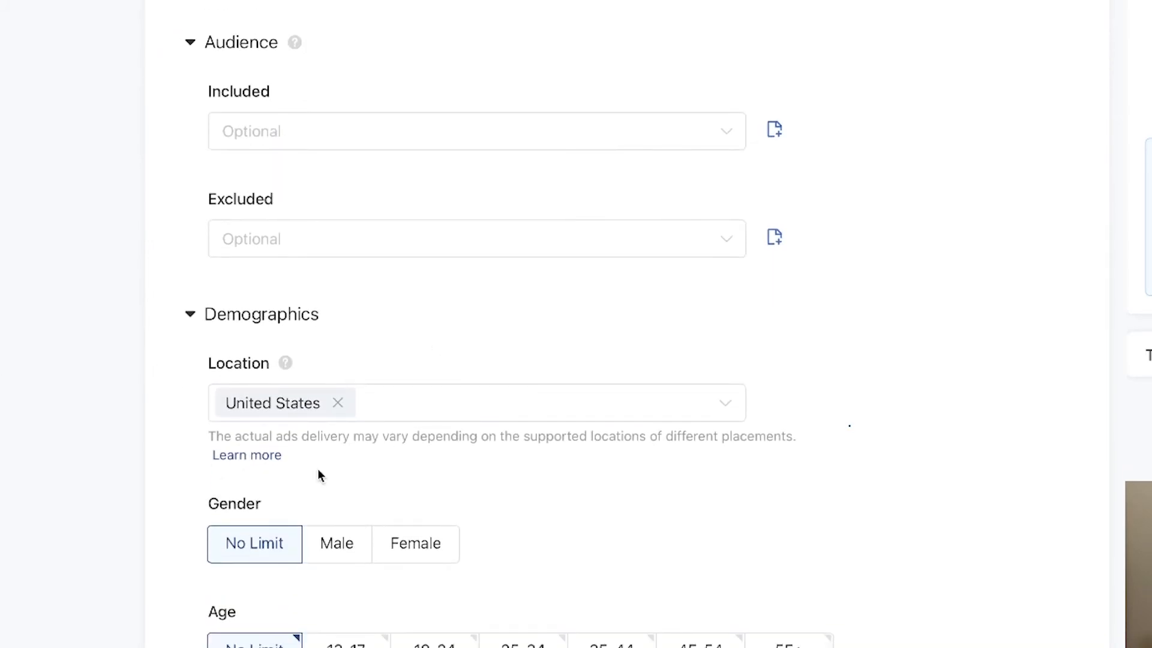
scroll(120, 539, "down", 3)
left_click(436, 513)
left_click(523, 513)
left_click(613, 517)
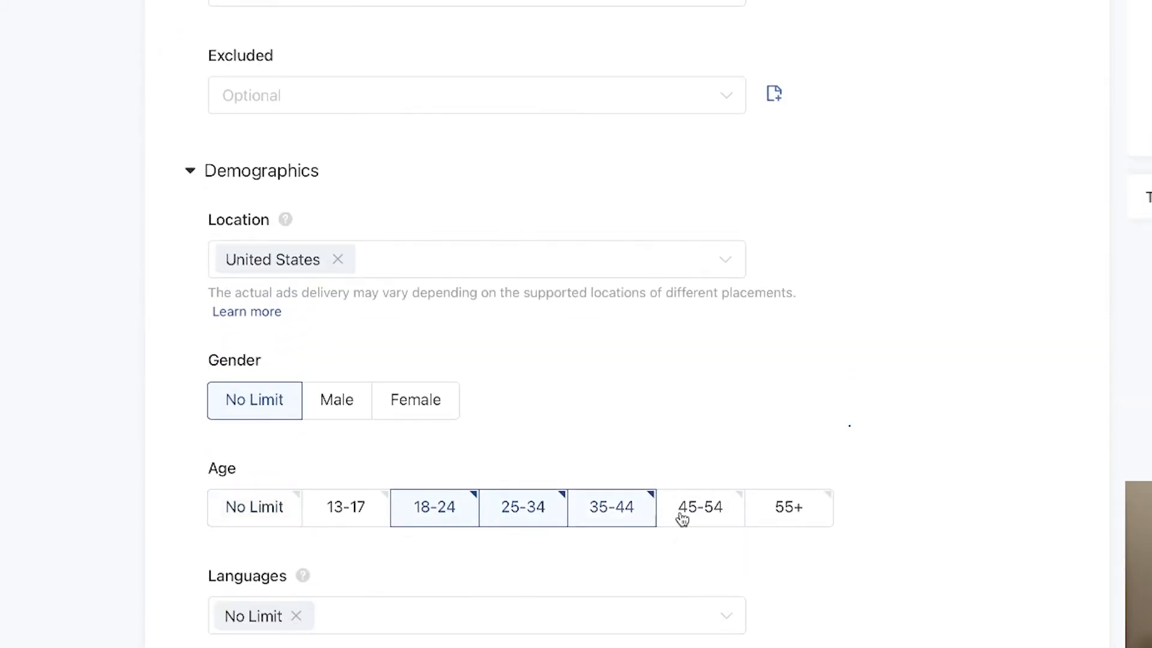
left_click(684, 516)
left_click(774, 517)
Set the daily budget to 100 USD.
scroll(126, 543, "down", 13)
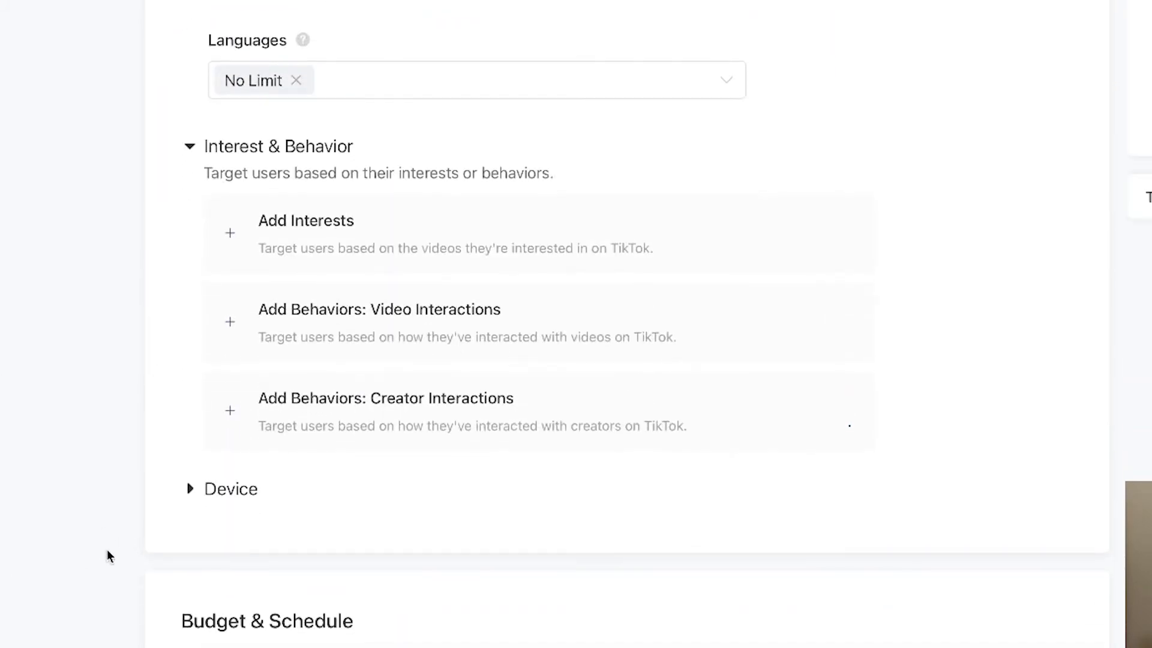
left_click(500, 500)
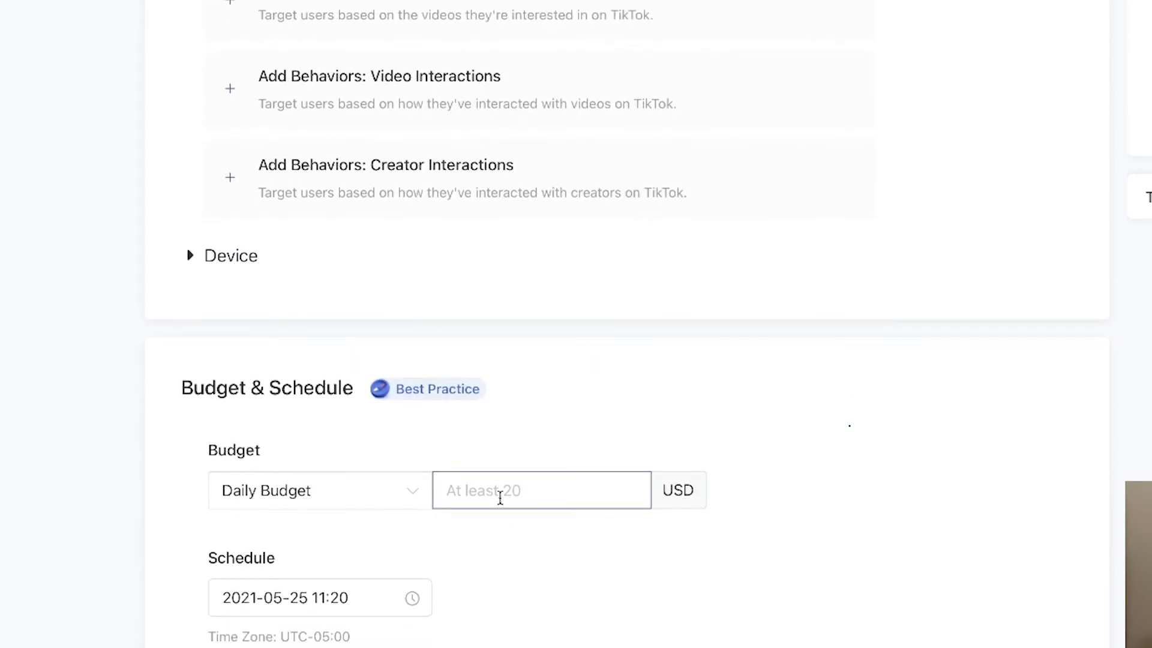
type("50")
left_click(376, 544)
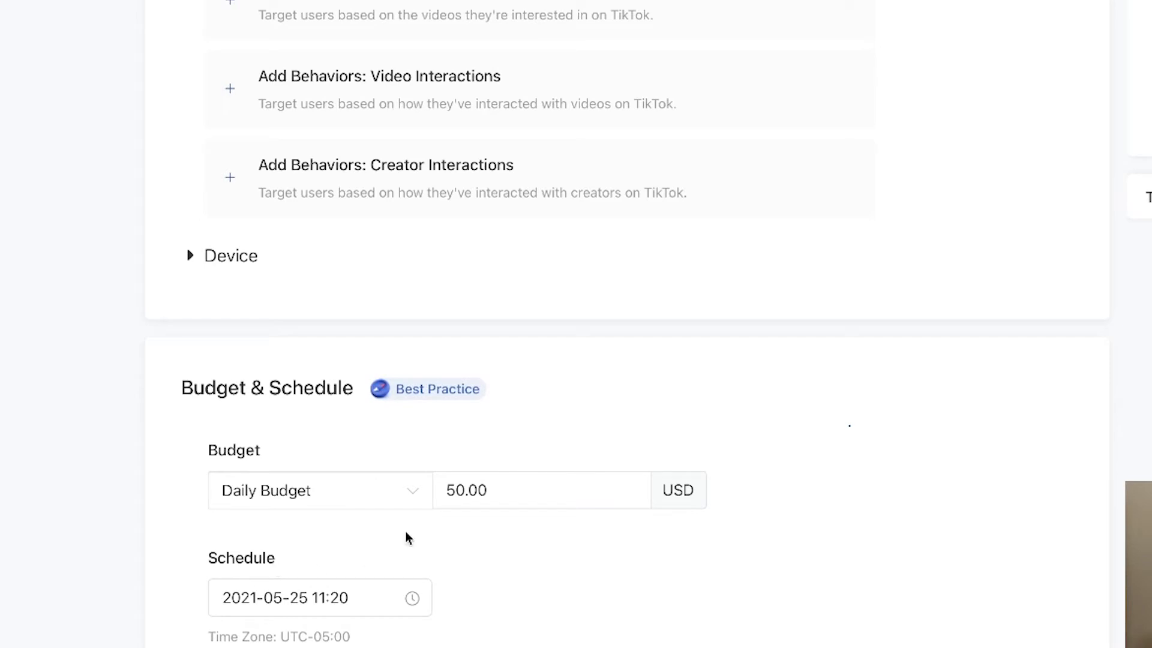
left_click(453, 490)
left_click_drag(453, 490, 443, 489)
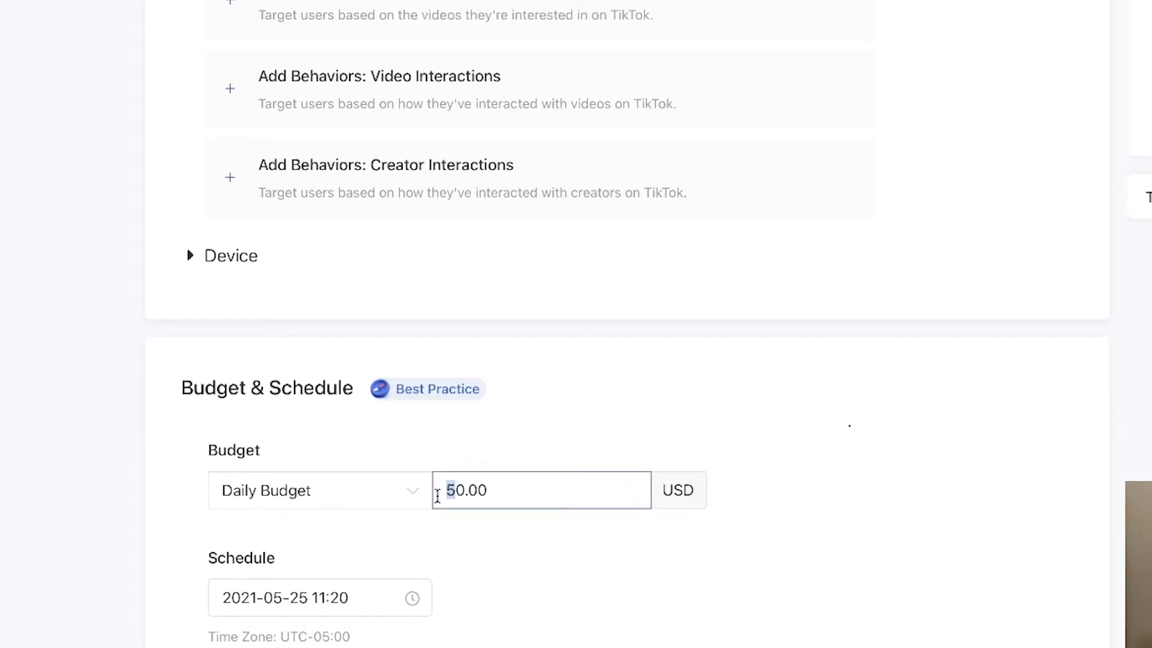
type("10")
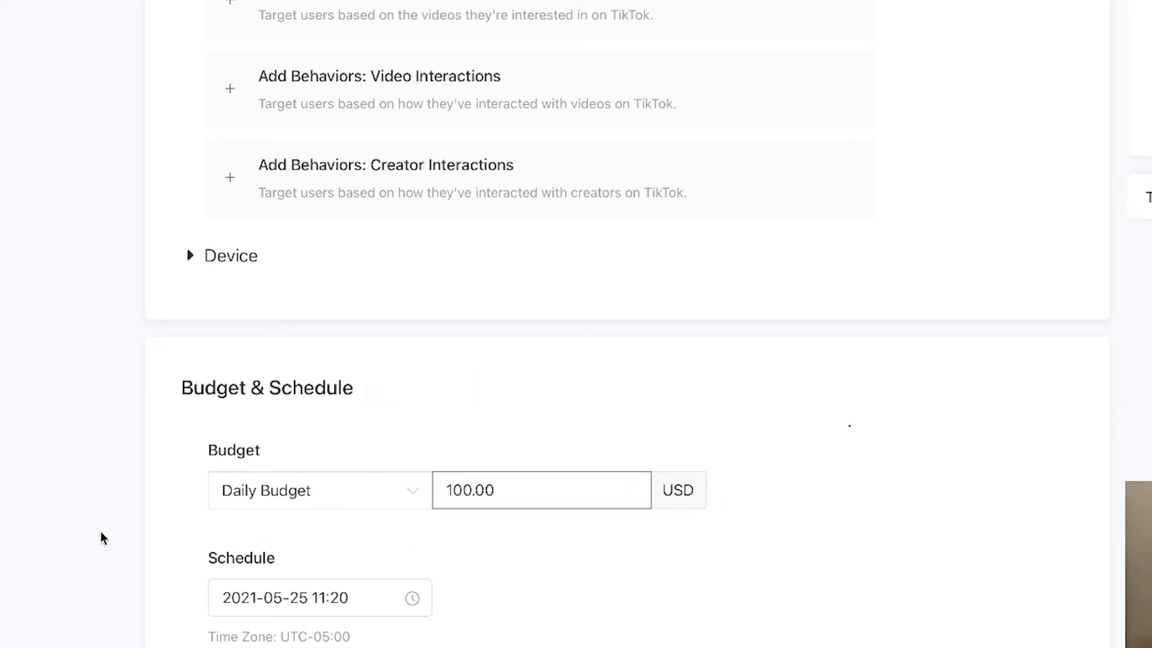
left_click(100, 534)
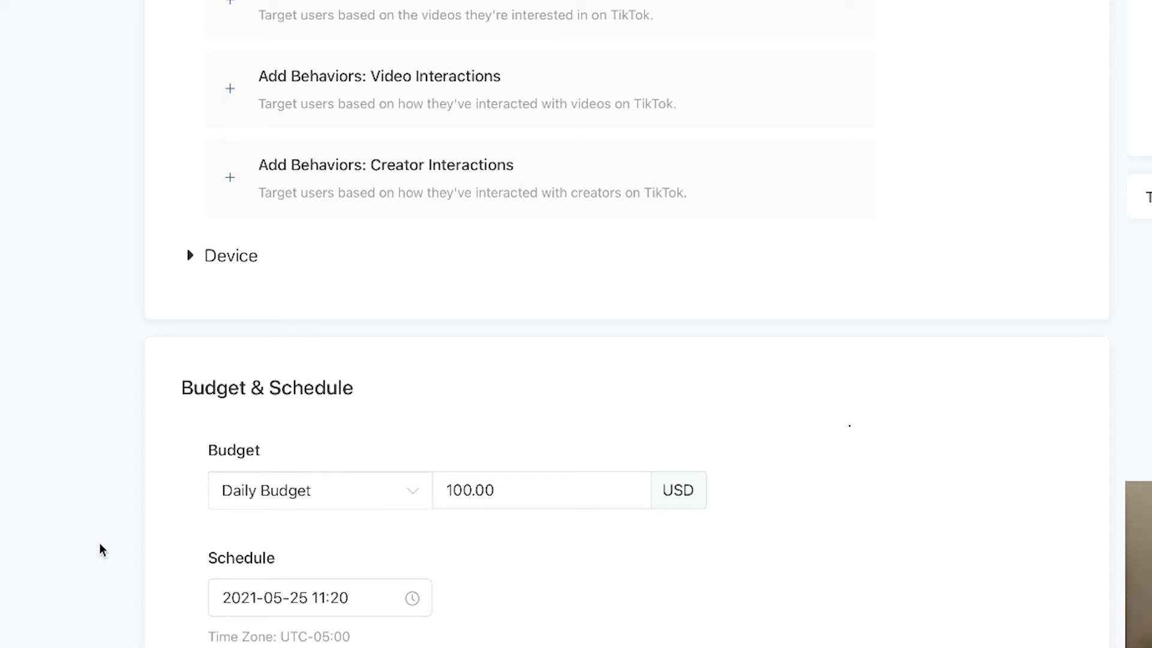
Set the cost cap bid to 10.20 USD per conversion.
scroll(99, 542, "down", 9)
scroll(80, 582, "down", 3)
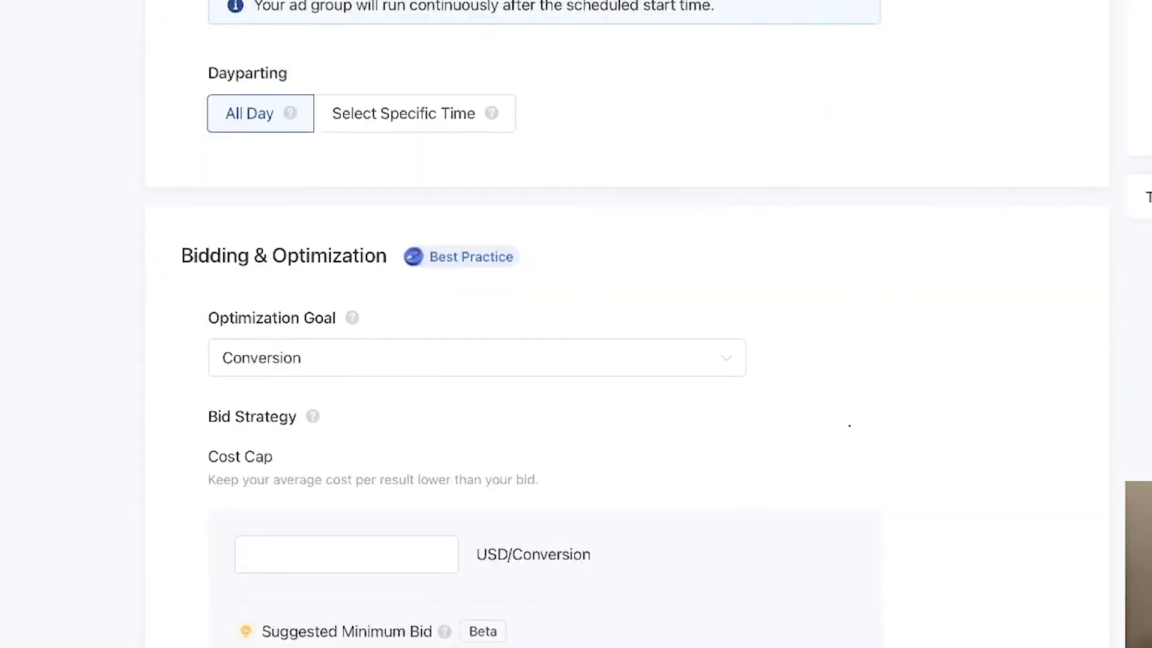
left_click(339, 552)
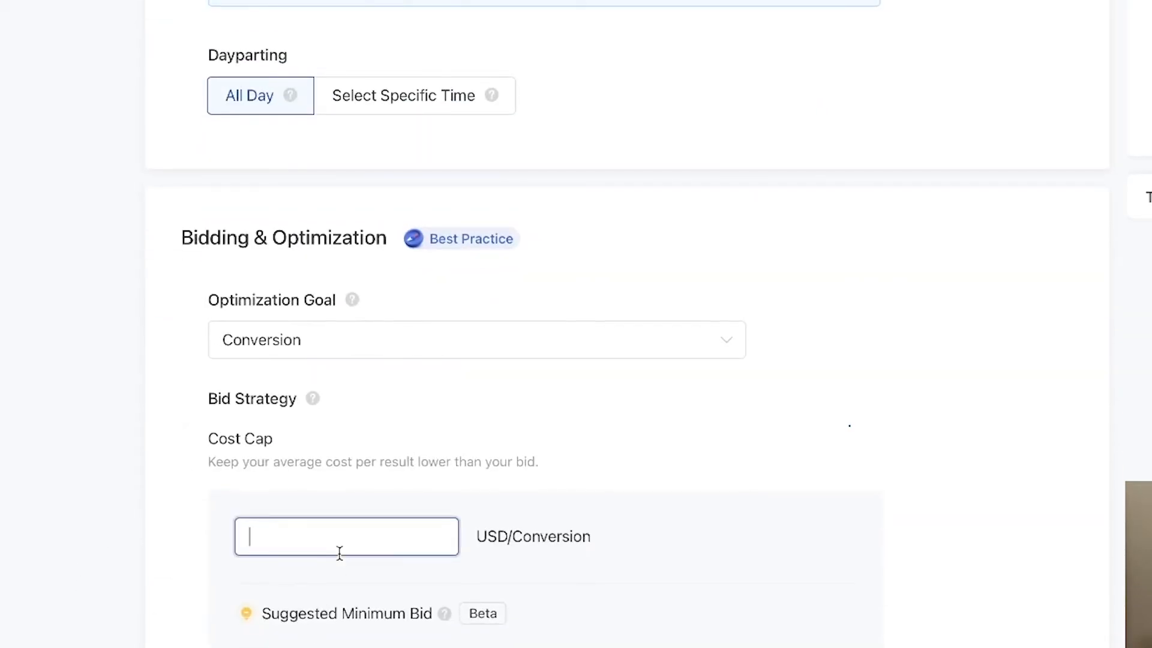
type("10.20")
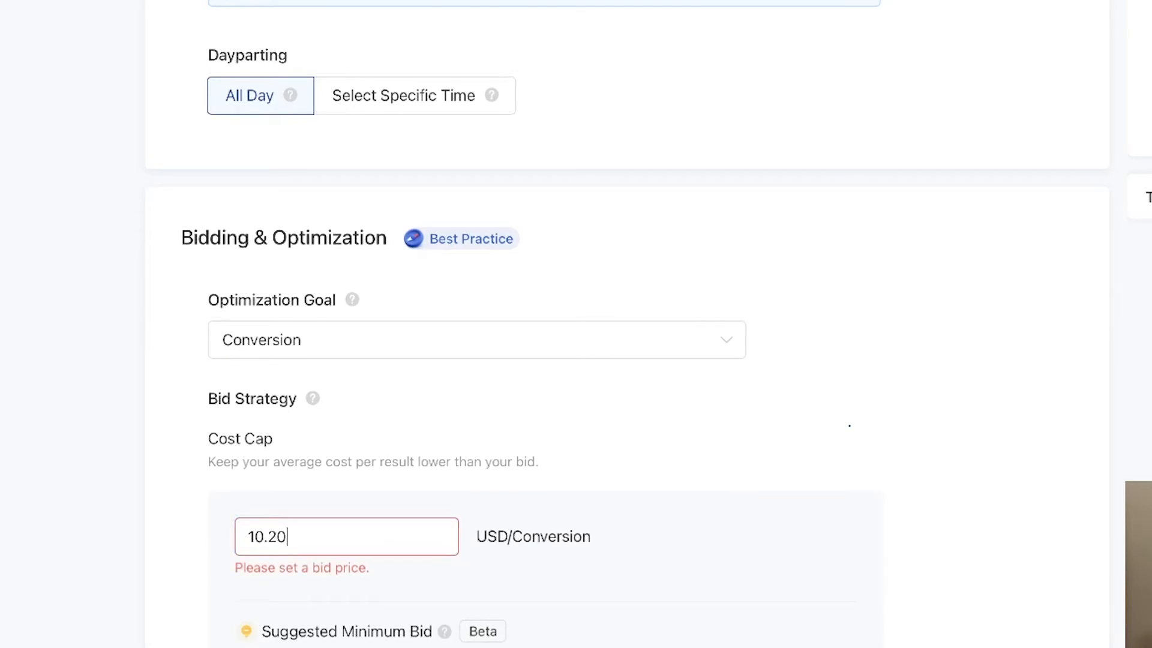
key("Tab")
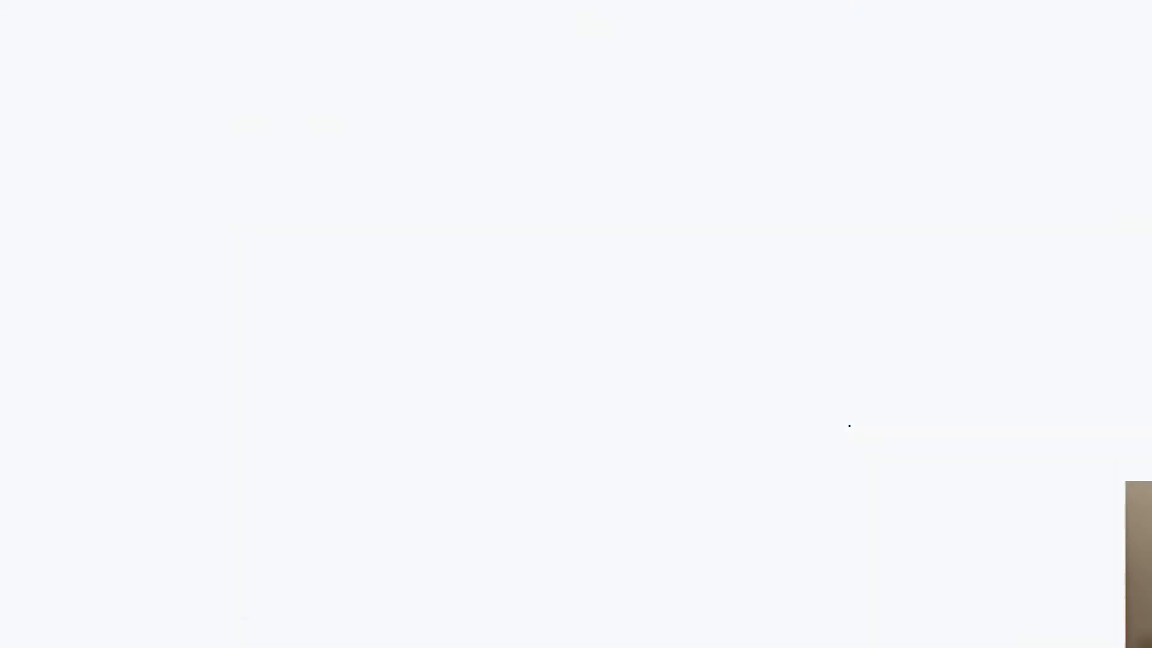
Open the video library to add a creative to the ad.
scroll(411, 427, "down", 2)
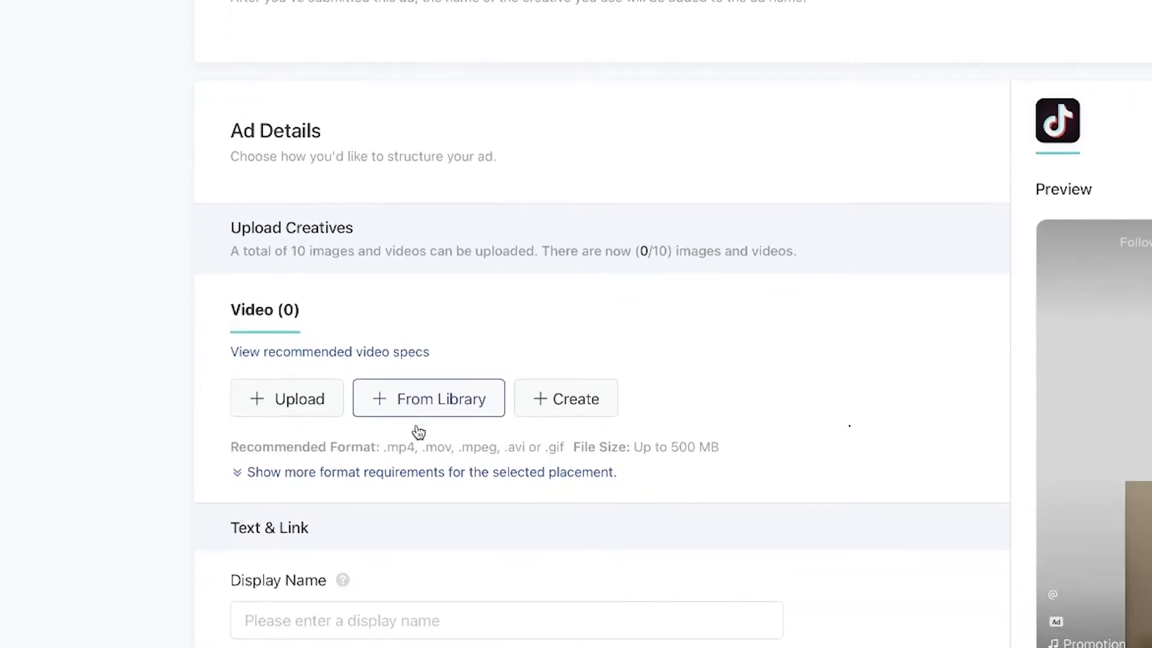
scroll(256, 398, "down", 1)
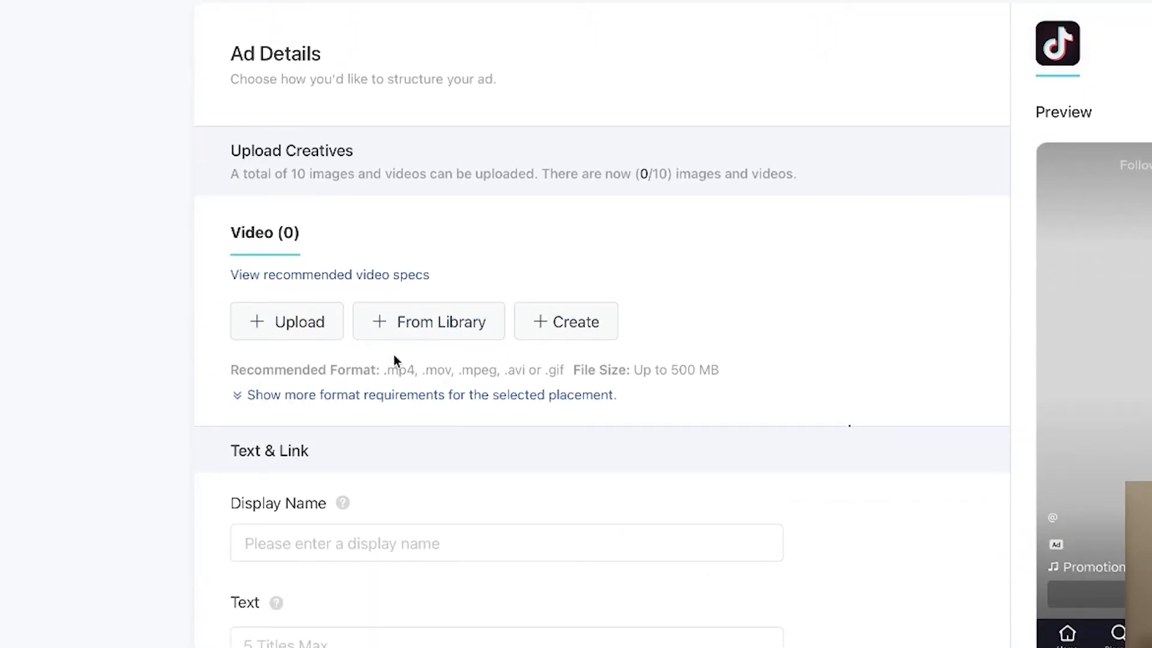
left_click(411, 336)
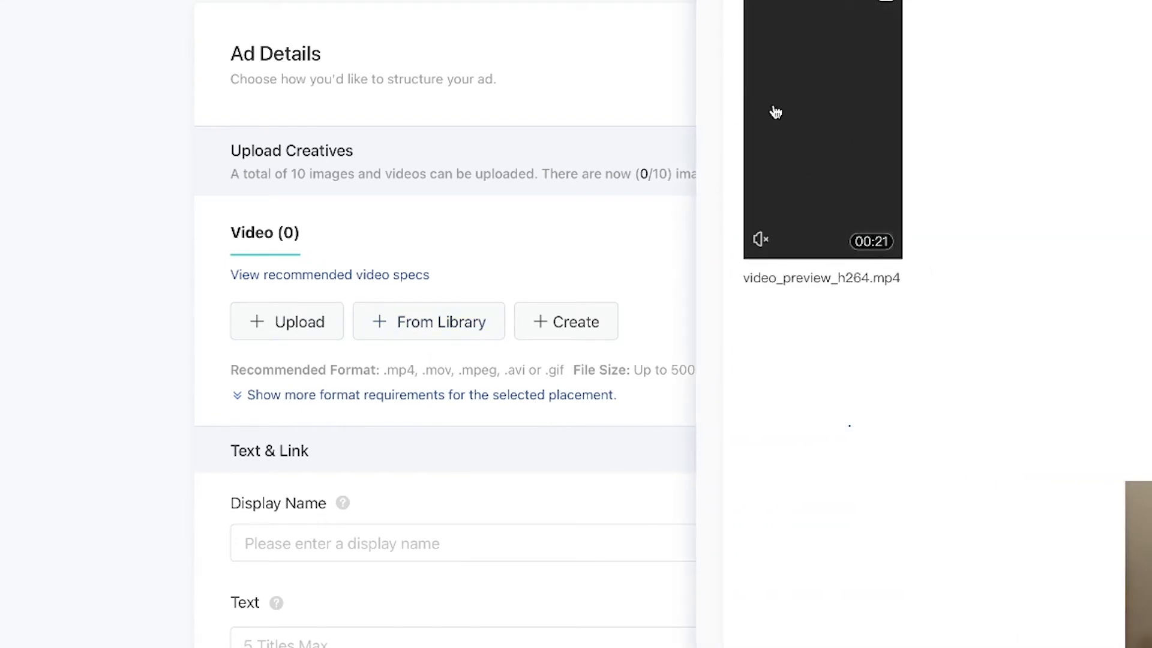
Select the video_preview_h264.mp4 video from the library and confirm it as the ad creative.
left_click(882, 70)
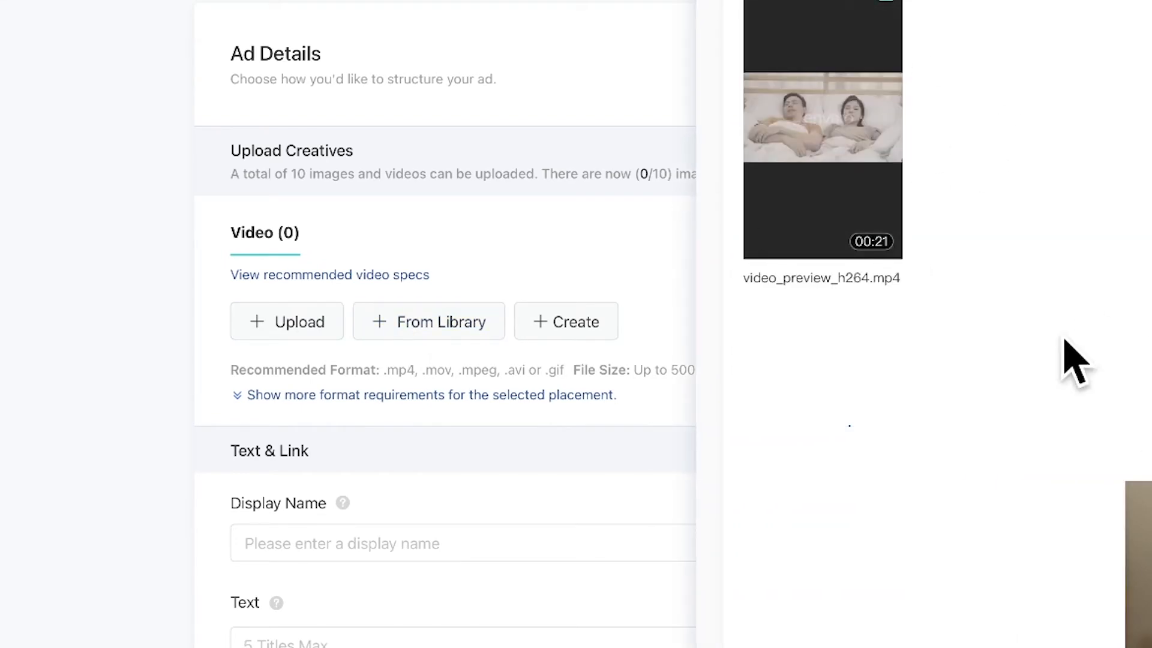
left_click(1138, 635)
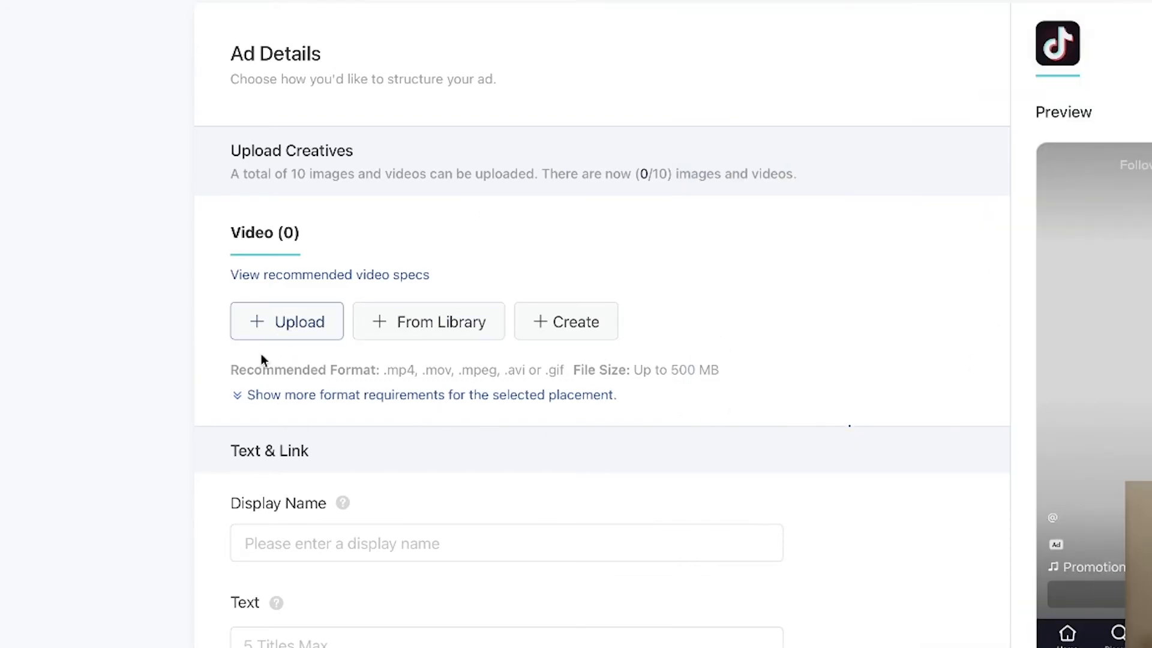
Enter Brand as the ad's display name.
scroll(284, 336, "down", 4)
left_click(557, 312)
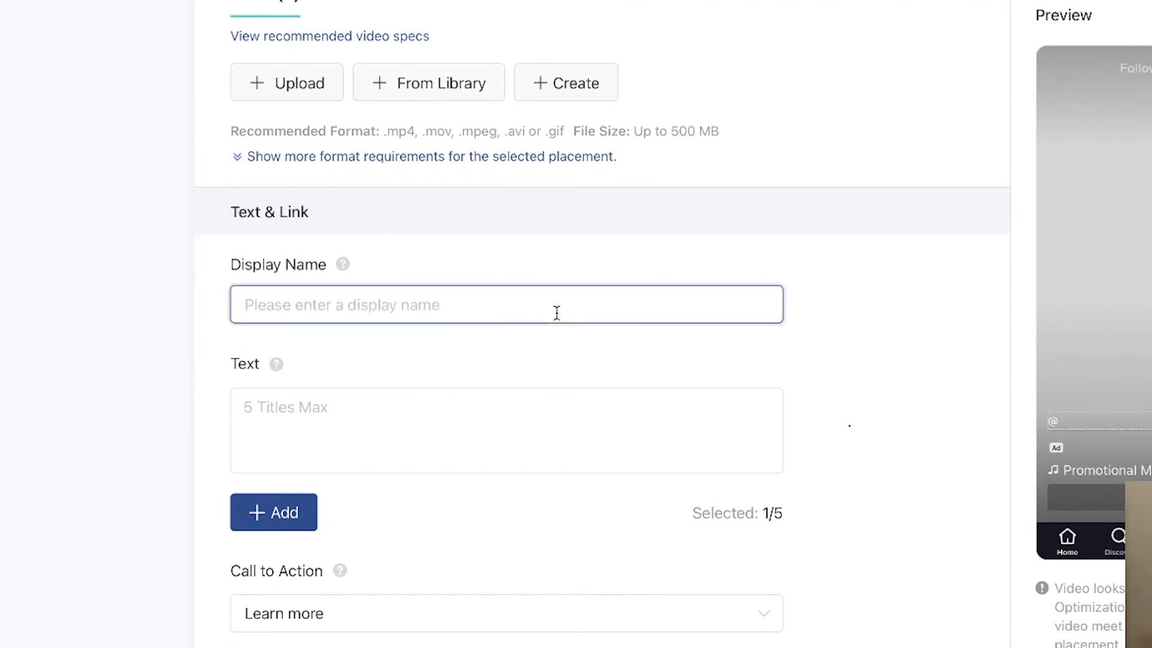
type("Brand")
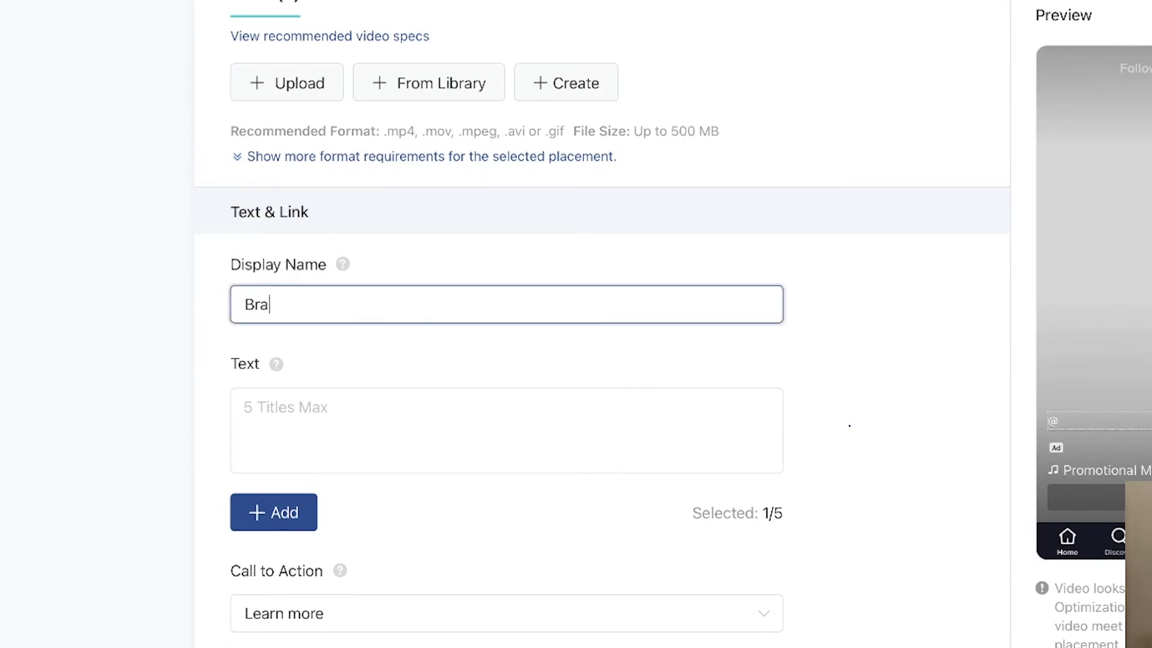
Enter Get 50% OFF as the first ad text and add a second text field.
left_click(560, 436)
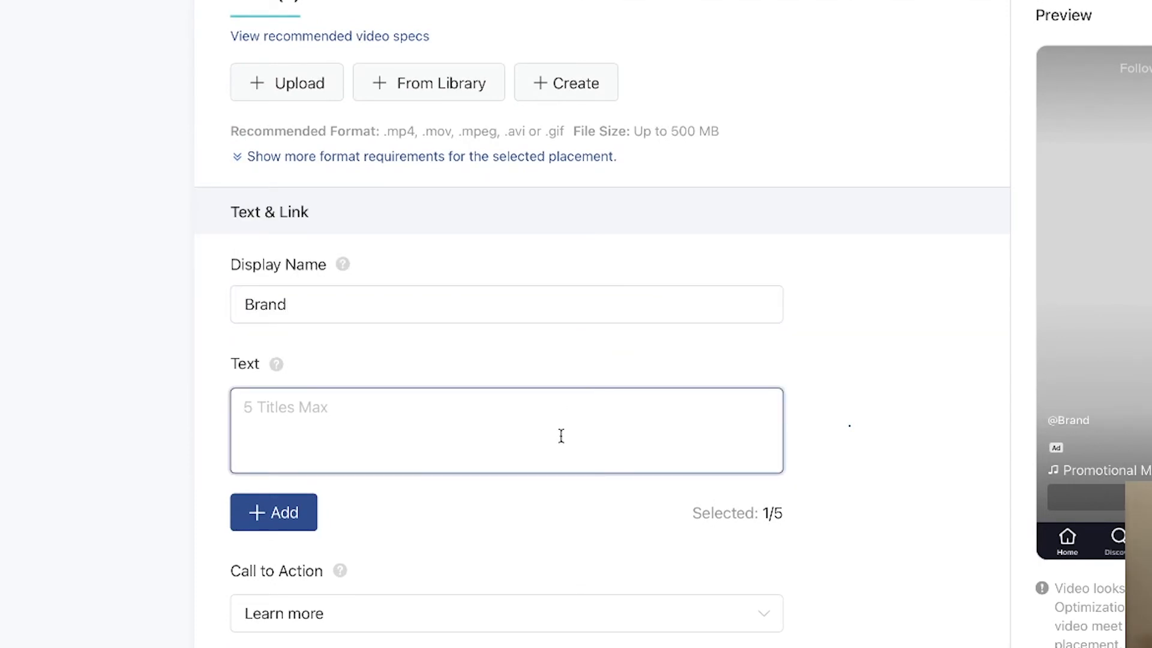
type("Gt 50% ")
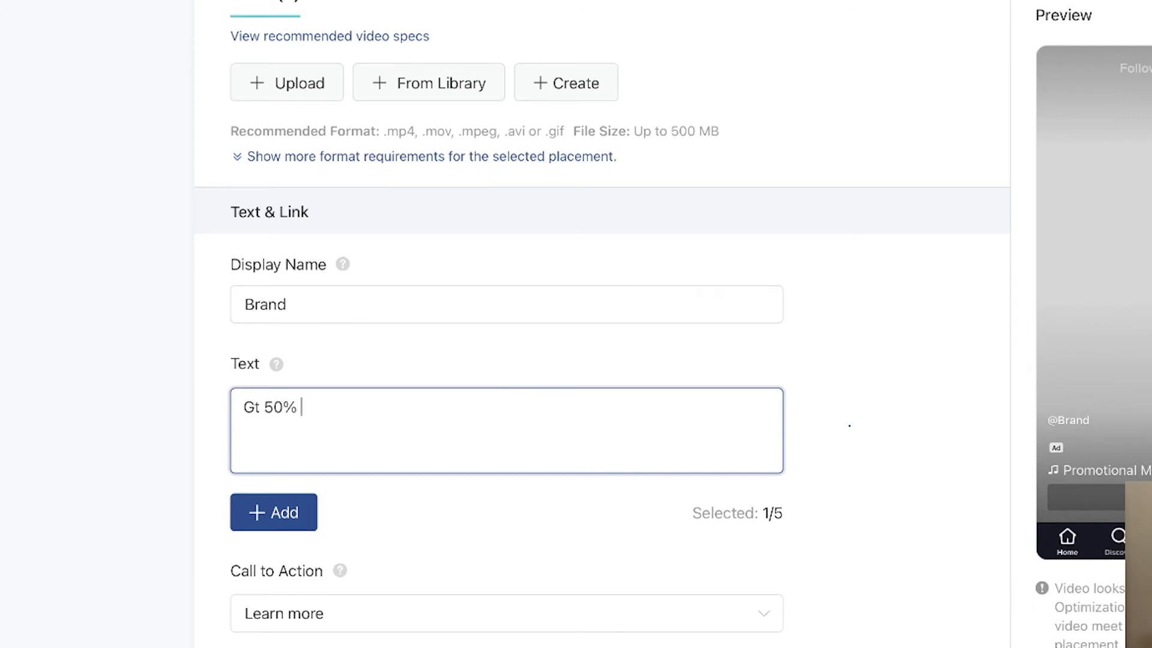
type("OFF")
left_click(255, 408)
type("e")
left_click(271, 512)
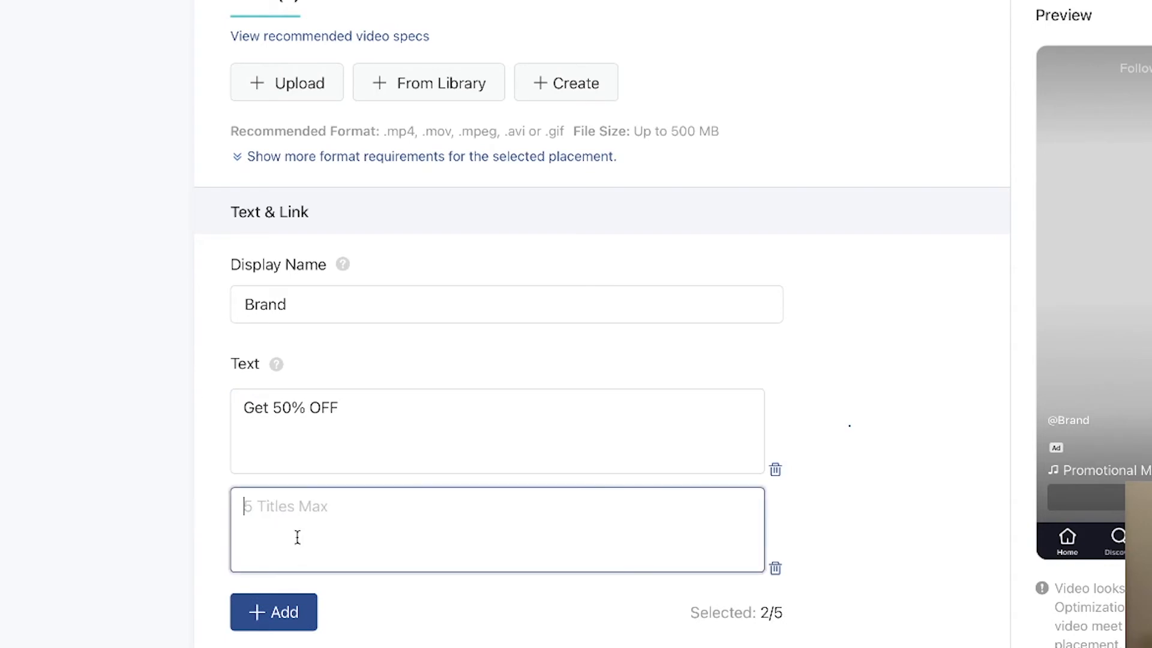
Enter Buy Now as the second ad text and add a third text field.
type("Buy Noiw")
key("BackSpace")
key("BackSpace")
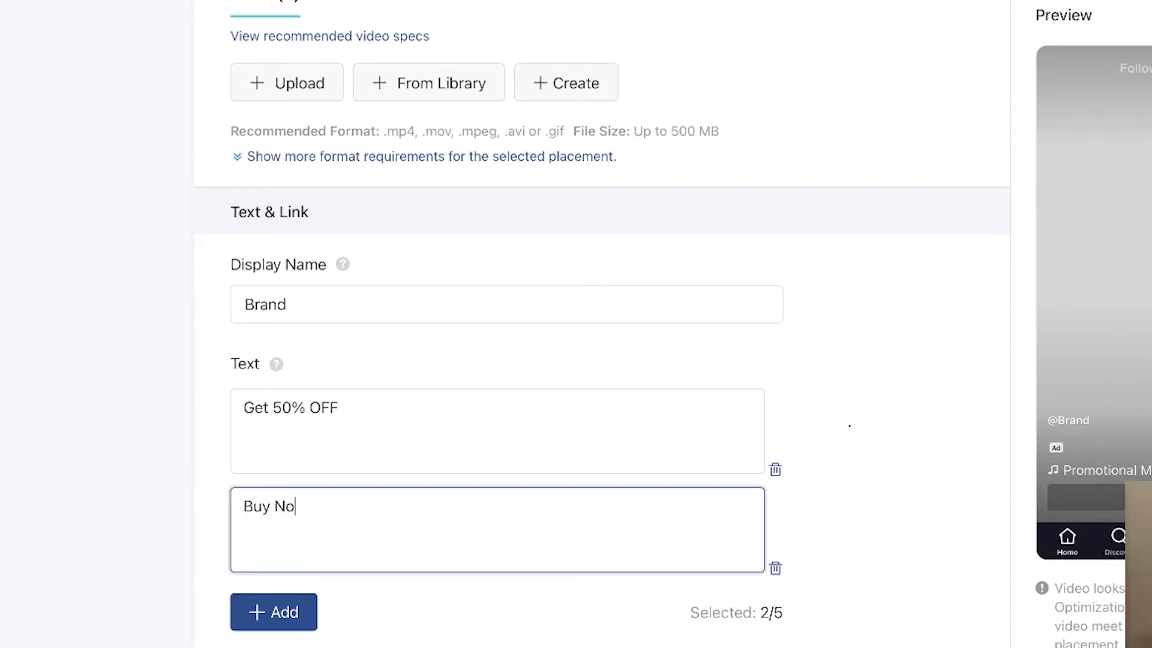
type("w")
left_click(252, 617)
left_click(241, 622)
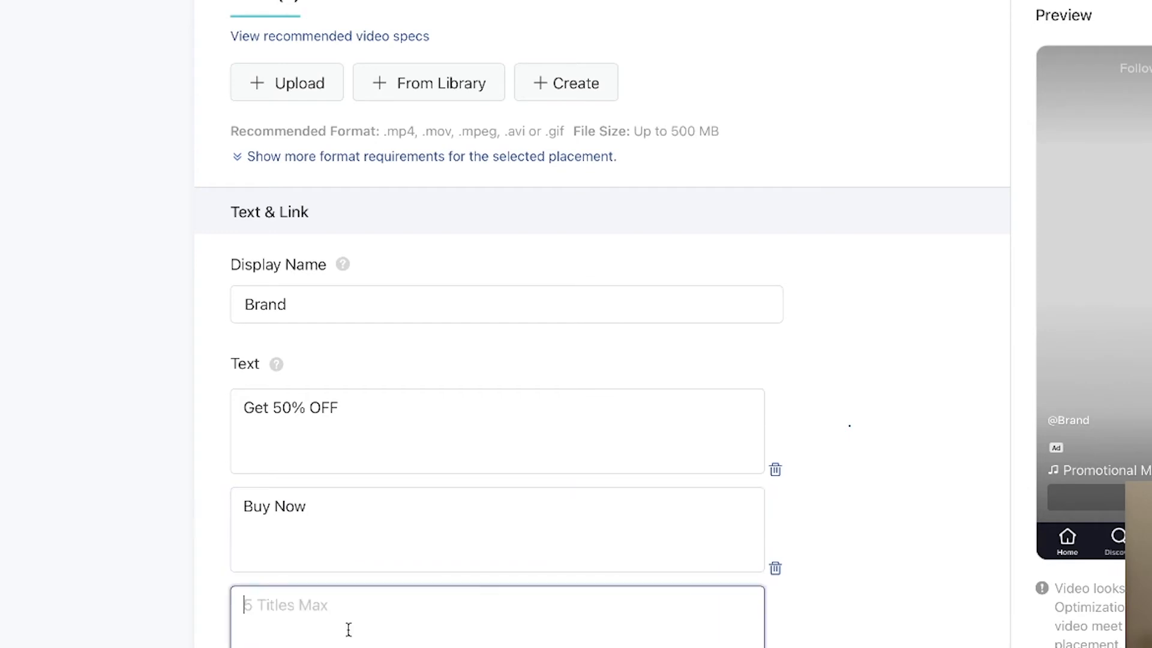
Enter Sale ends soon as the third ad text.
type("Sale")
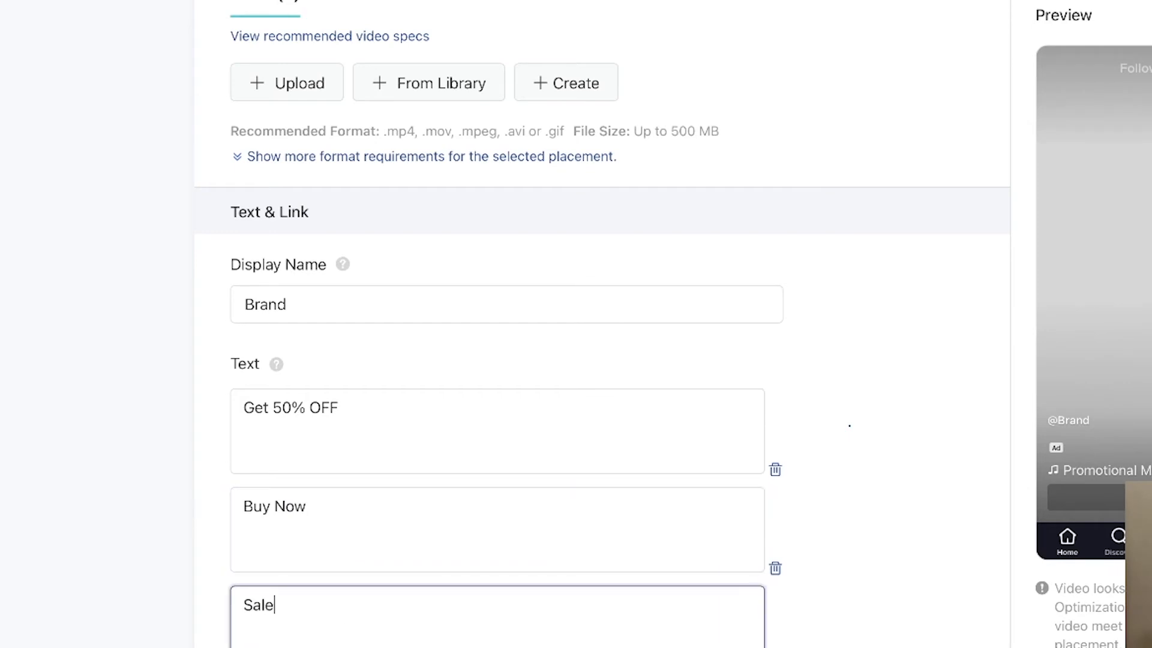
type(" ends soon")
left_click(124, 600)
Set the ad's call to action to Shop now.
scroll(366, 433, "down", 2)
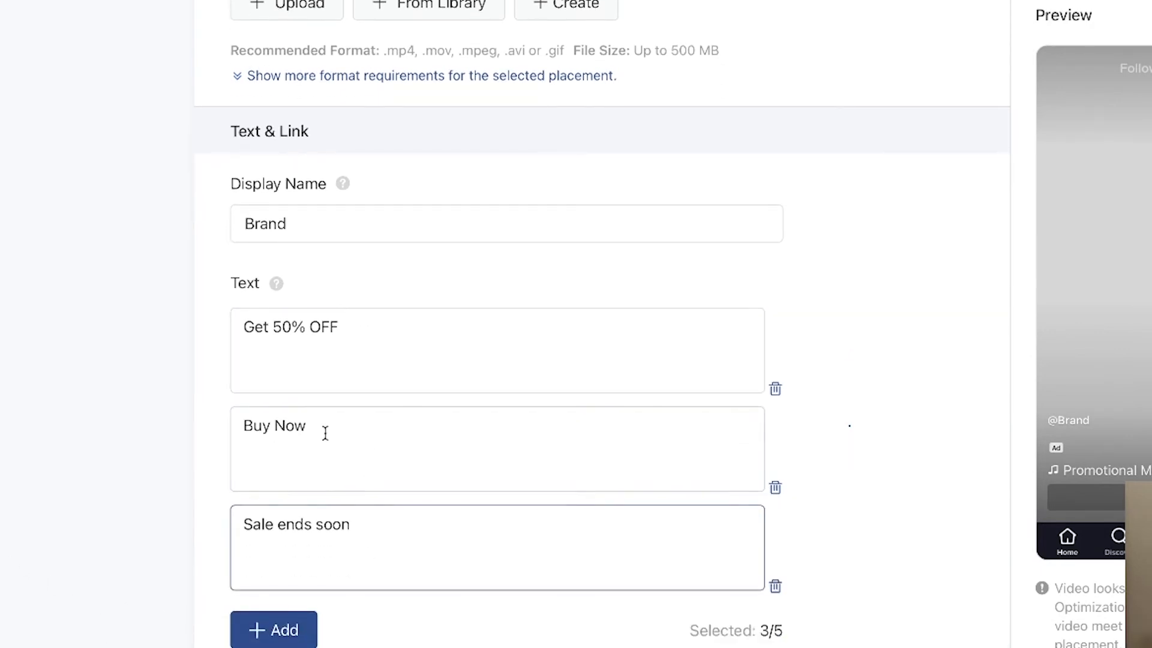
scroll(262, 584, "down", 2)
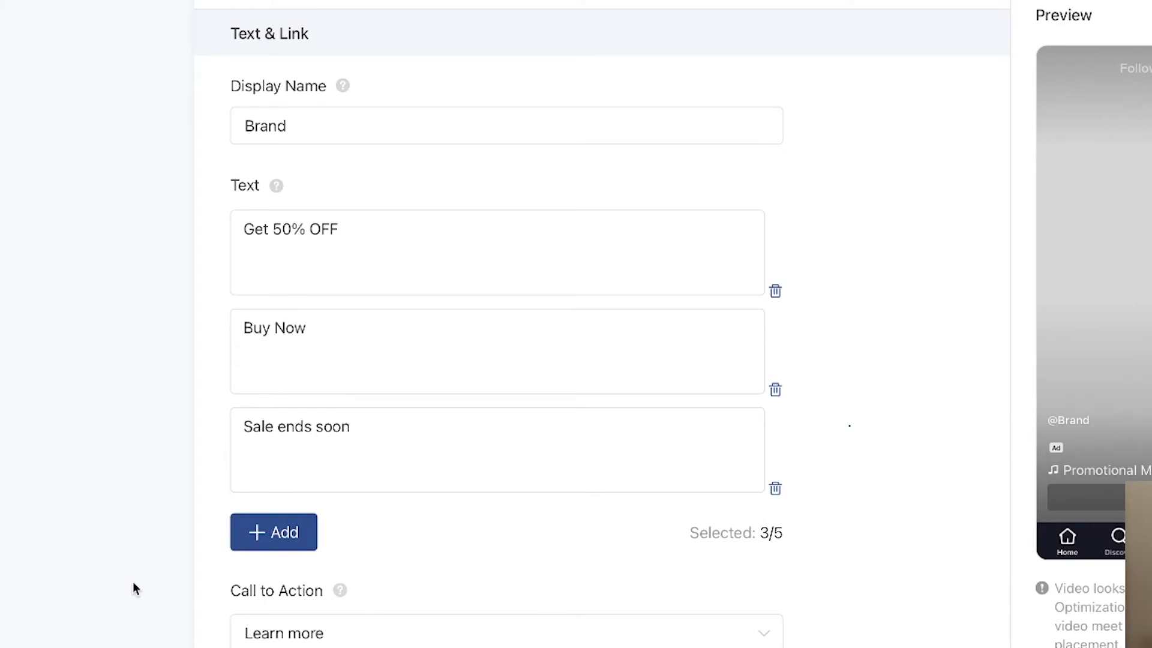
scroll(172, 523, "down", 2)
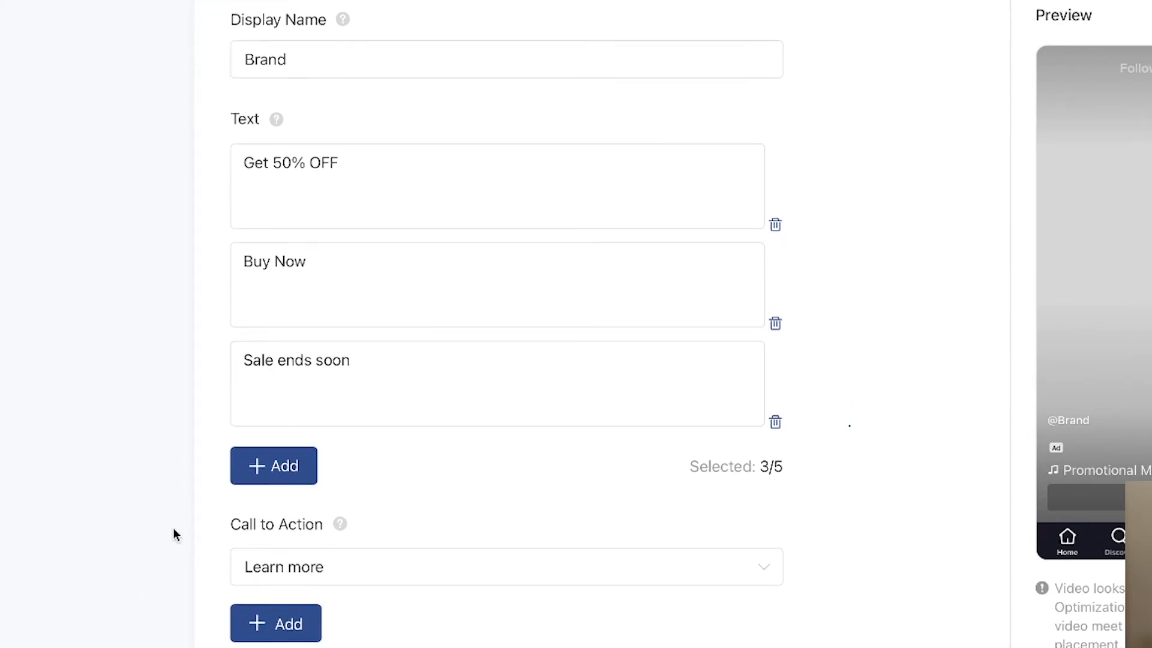
left_click(300, 574)
left_click(294, 647)
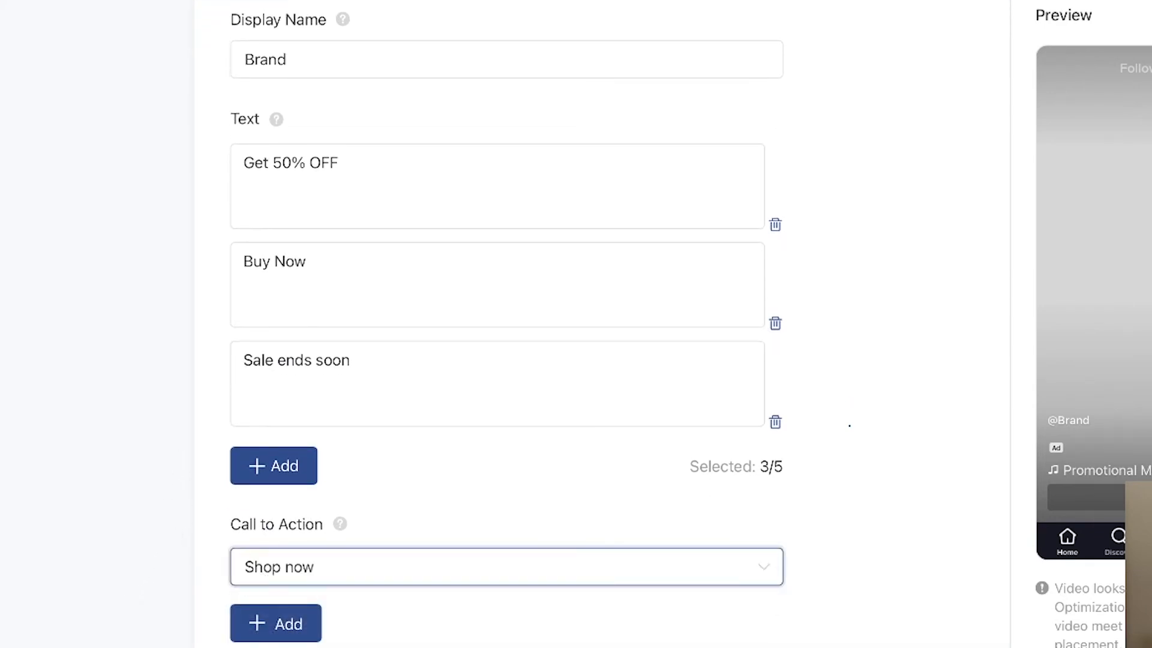
scroll(600, 324, "down", 3)
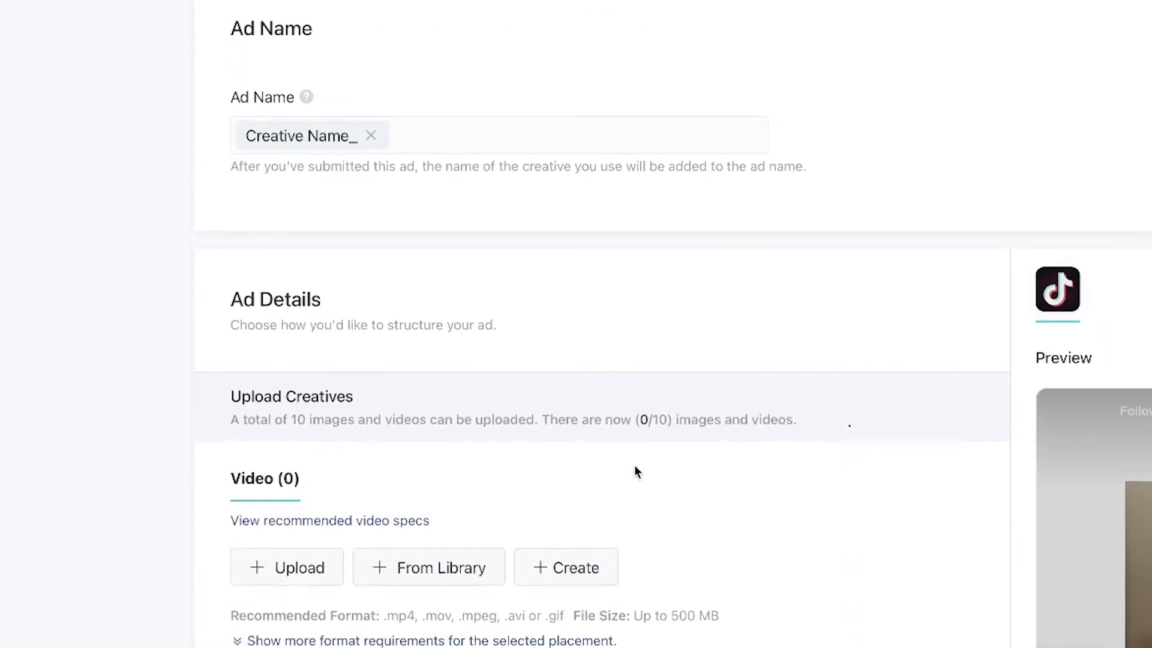
scroll(634, 465, "down", 1)
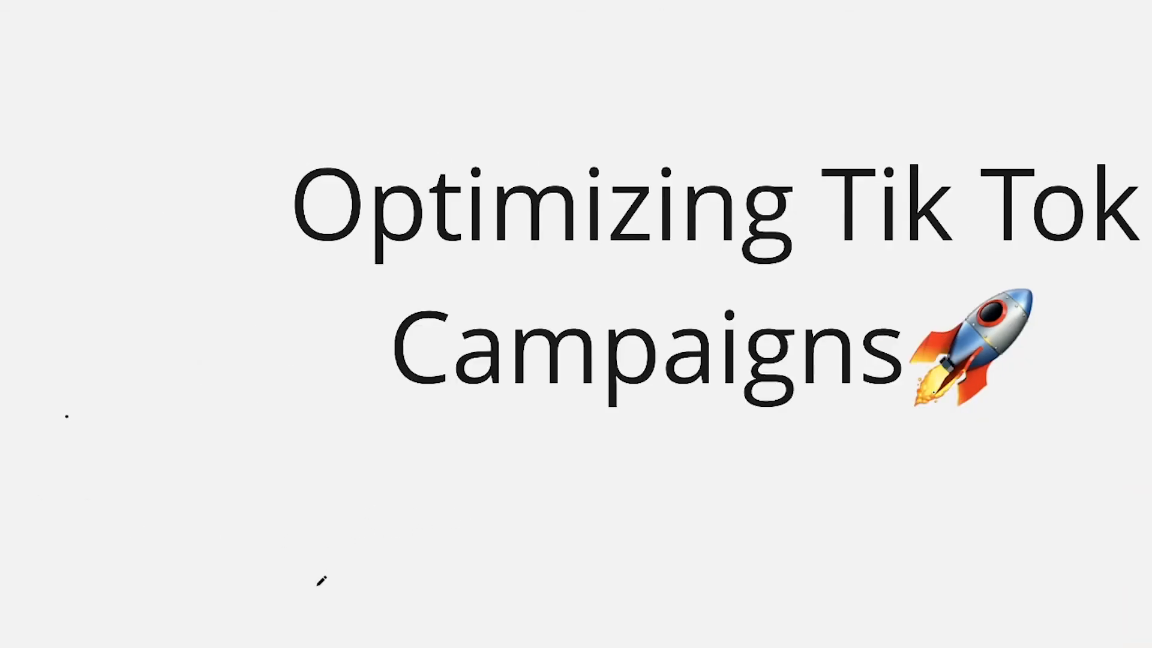
mouse_move(212, 578)
left_mouse_down()
mouse_move(344, 484)
mouse_move(357, 519)
left_mouse_up()
mouse_move(212, 452)
left_mouse_down()
mouse_move(237, 439)
mouse_move(204, 484)
mouse_move(288, 475)
mouse_move(280, 482)
left_mouse_up()
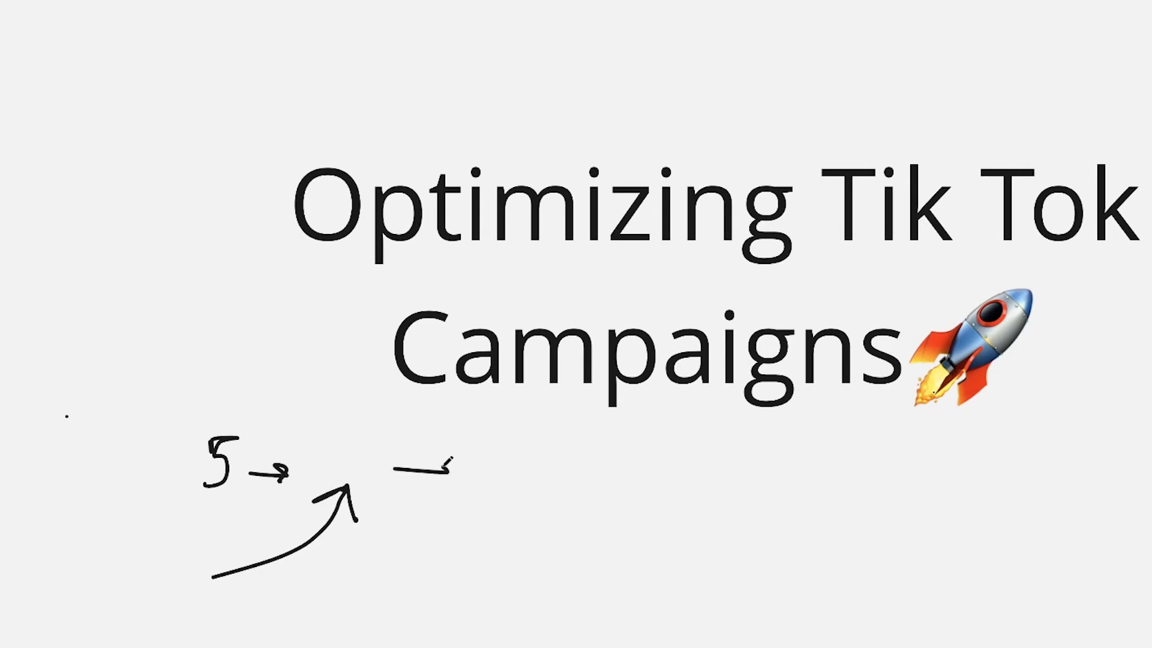